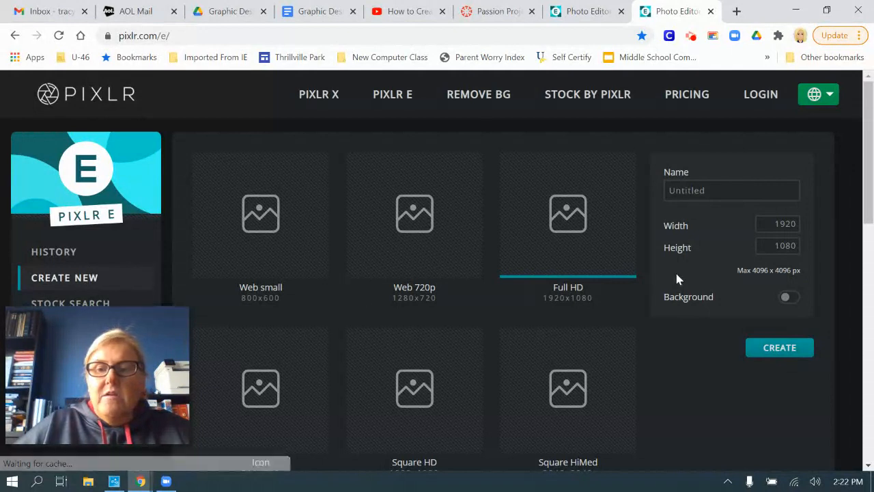
# Step: Create a blank image 1200 px wide and 1200 px high
pyautogui.moveTo(769, 223); pyautogui.dragTo(802, 219)
pyautogui.write('1200')
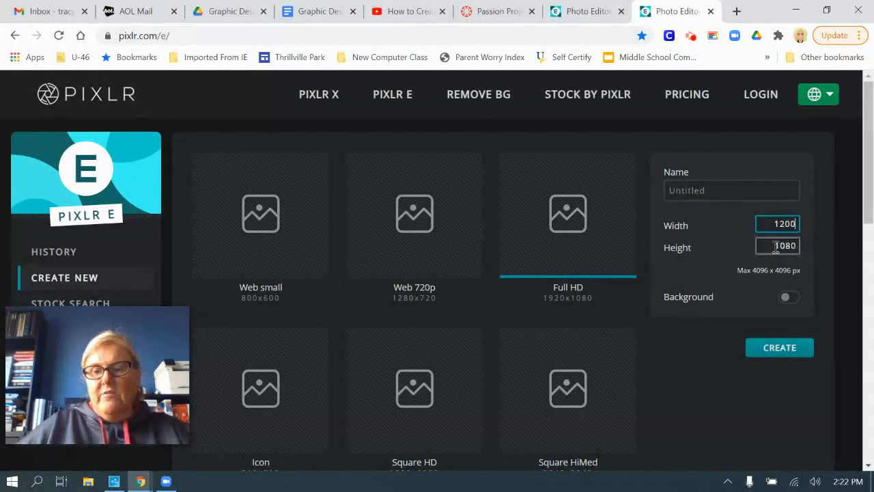
pyautogui.moveTo(769, 246); pyautogui.dragTo(792, 247)
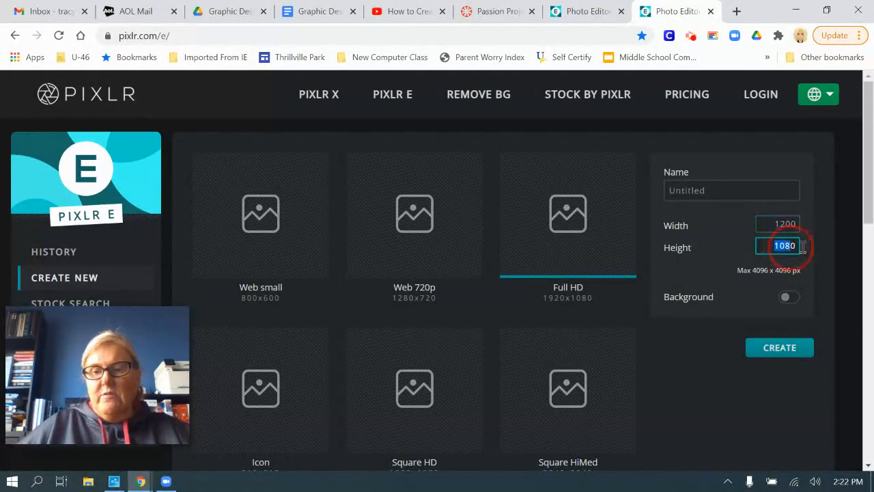
pyautogui.write('1200')
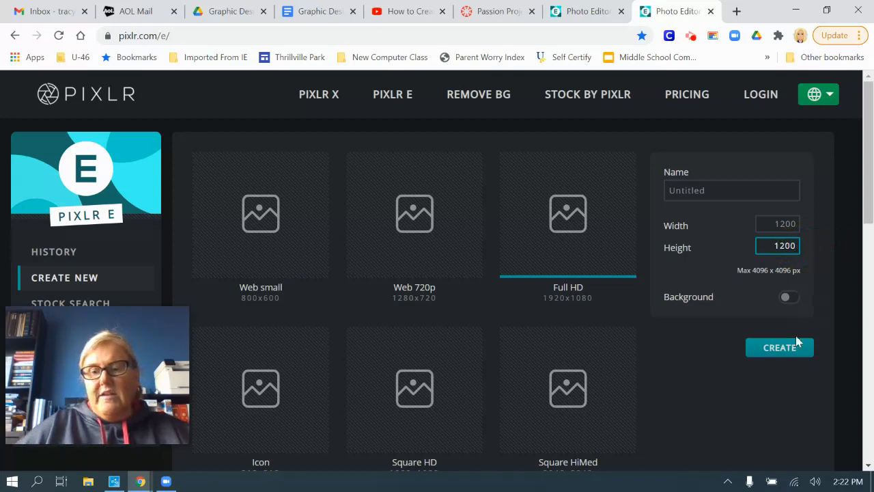
pyautogui.click(786, 351)
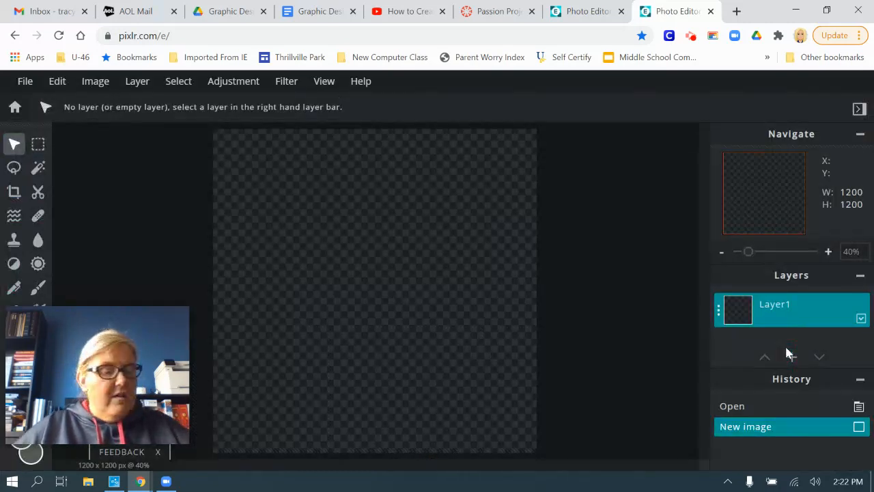
# Step: Choose the Gradient tool and set the linear gradient's start stop to light grey #A9ADA9
pyautogui.moveTo(77, 323); pyautogui.dragTo(91, 391)
pyautogui.click(37, 335)
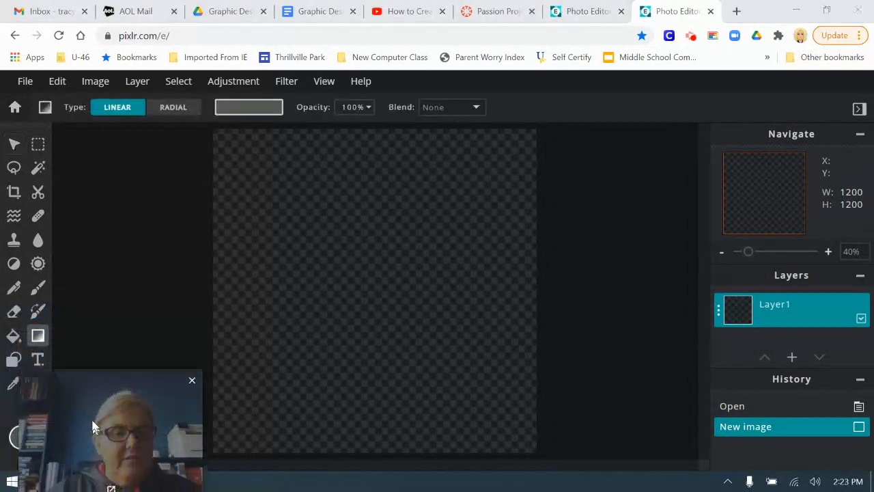
pyautogui.moveTo(93, 429); pyautogui.dragTo(80, 366)
pyautogui.click(269, 108)
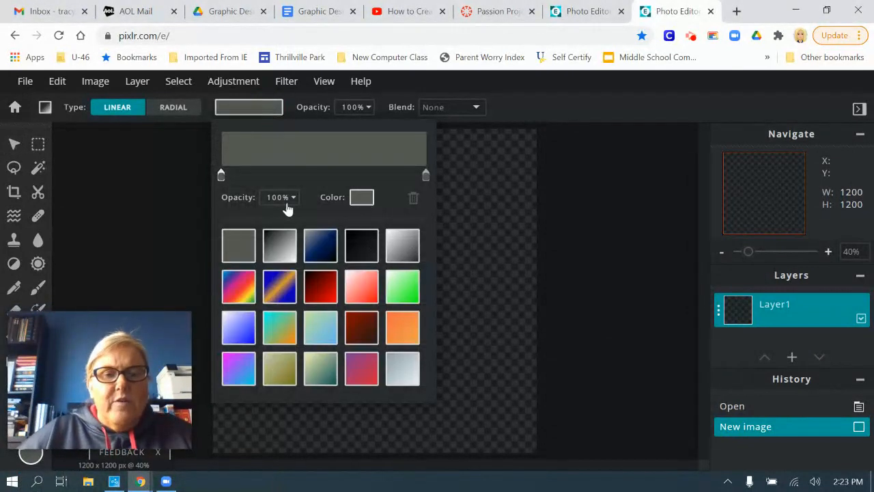
pyautogui.click(362, 198)
pyautogui.moveTo(296, 290)
pyautogui.mouseDown()
pyautogui.moveTo(286, 232)
pyautogui.moveTo(286, 247)
pyautogui.mouseUp()
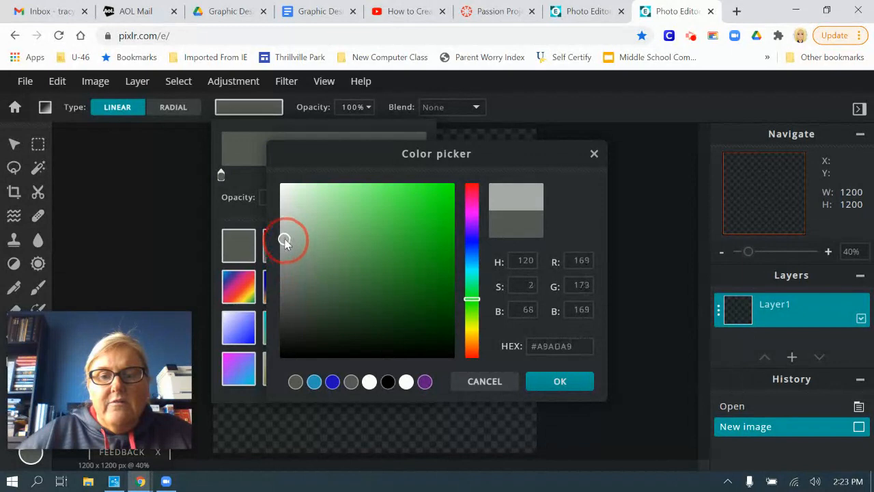
pyautogui.click(557, 381)
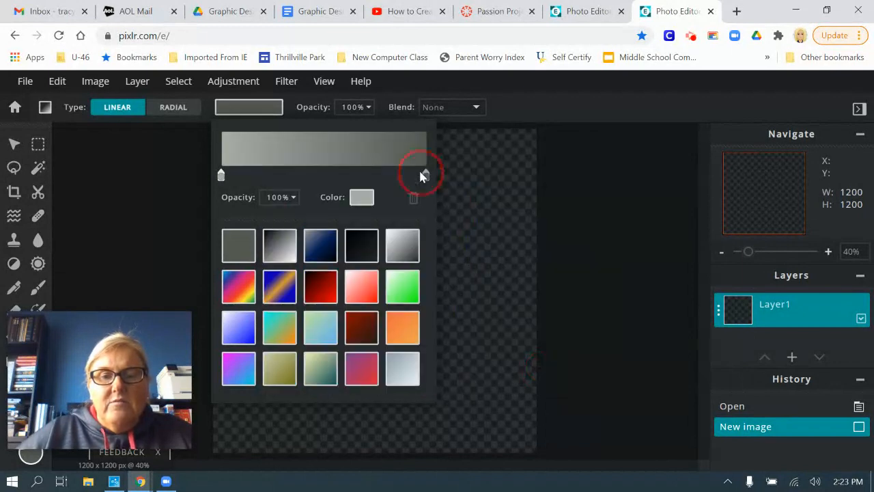
# Step: Set the gradient's end stop to medium grey #868A86 and fill the canvas with the gradient from top to bottom
pyautogui.click(422, 177)
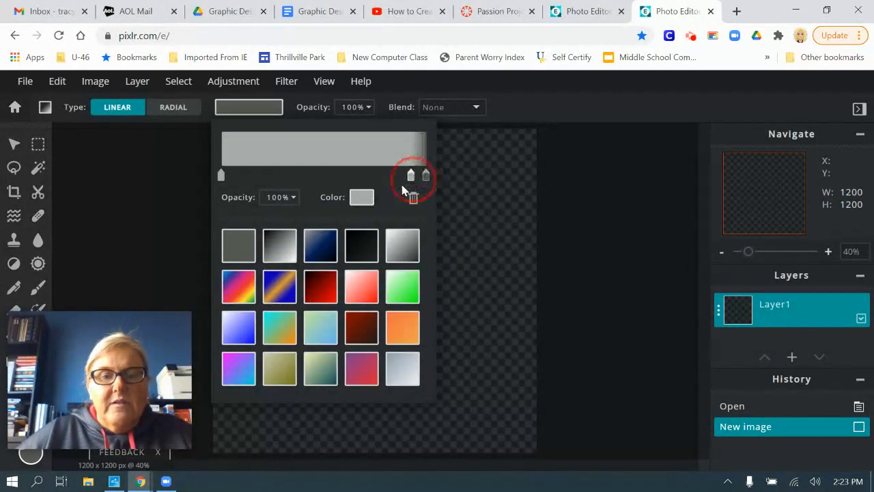
pyautogui.click(413, 198)
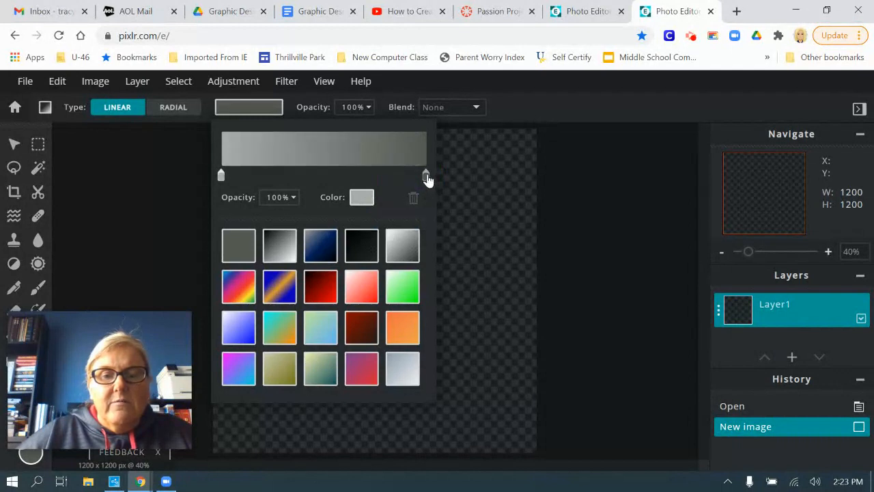
pyautogui.click(361, 197)
pyautogui.moveTo(287, 299); pyautogui.dragTo(290, 274)
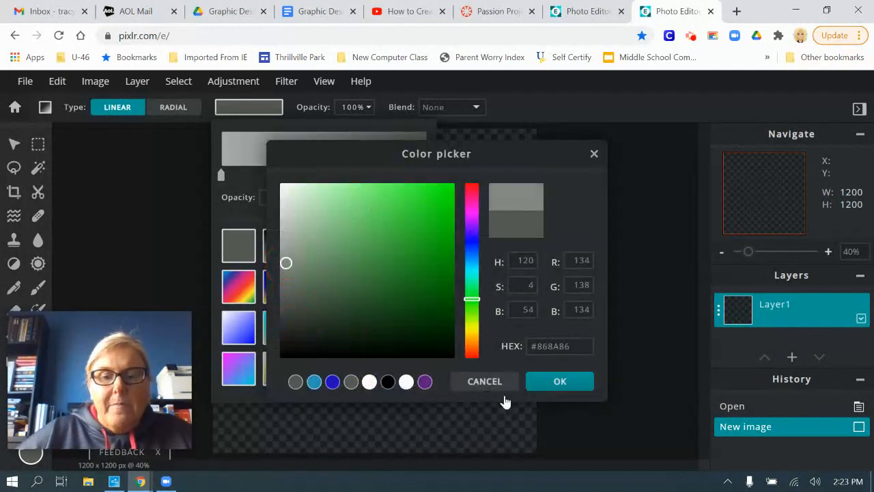
pyautogui.click(559, 382)
pyautogui.click(543, 111)
pyautogui.moveTo(366, 134); pyautogui.dragTo(373, 438)
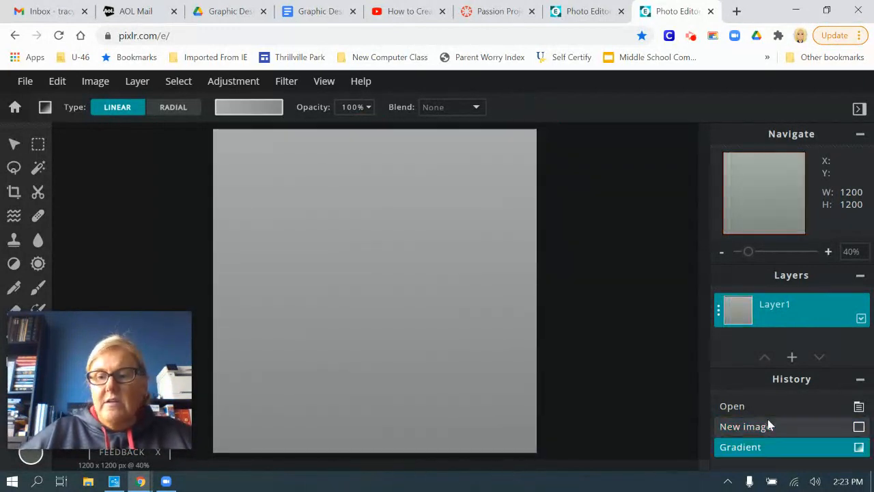
# Step: Collapse the edit history and add an empty layer above the gradient background
pyautogui.click(860, 379)
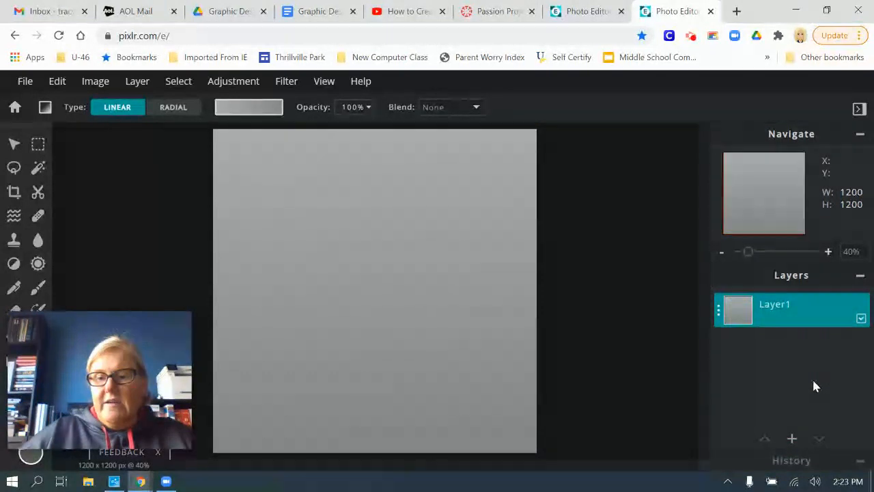
pyautogui.click(792, 439)
pyautogui.click(330, 287)
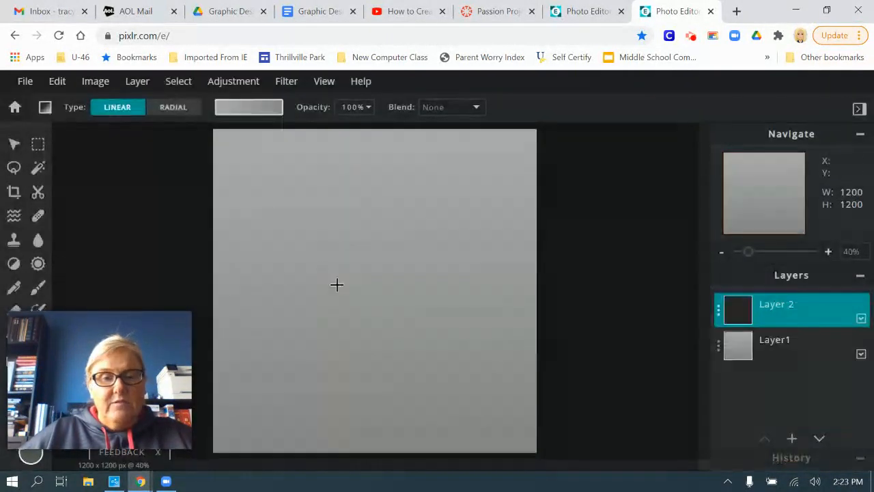
# Step: Set the foreground colour to dark grey #555B55 and the background colour to the first recent dark grey swatch
pyautogui.moveTo(94, 335)
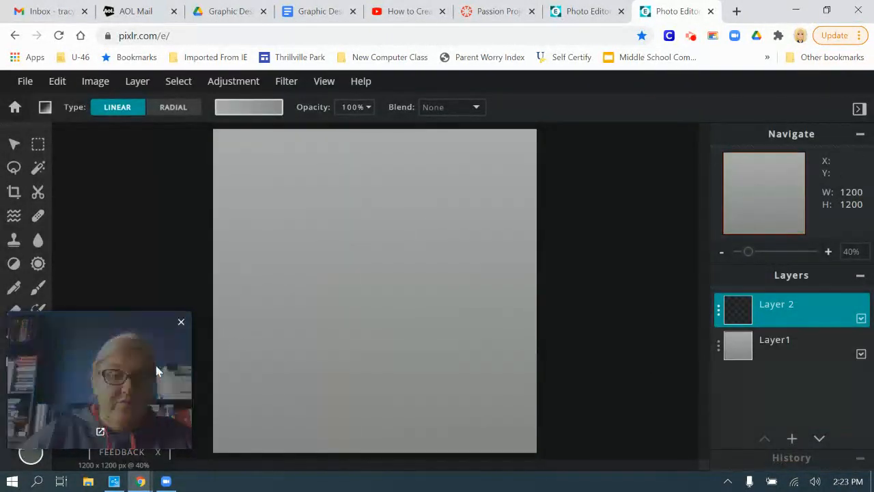
pyautogui.moveTo(82, 324); pyautogui.dragTo(428, 367)
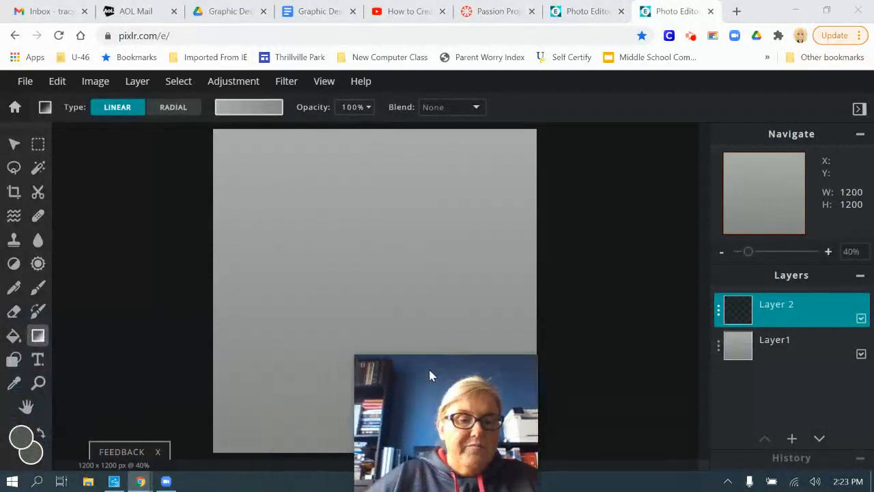
pyautogui.click(21, 436)
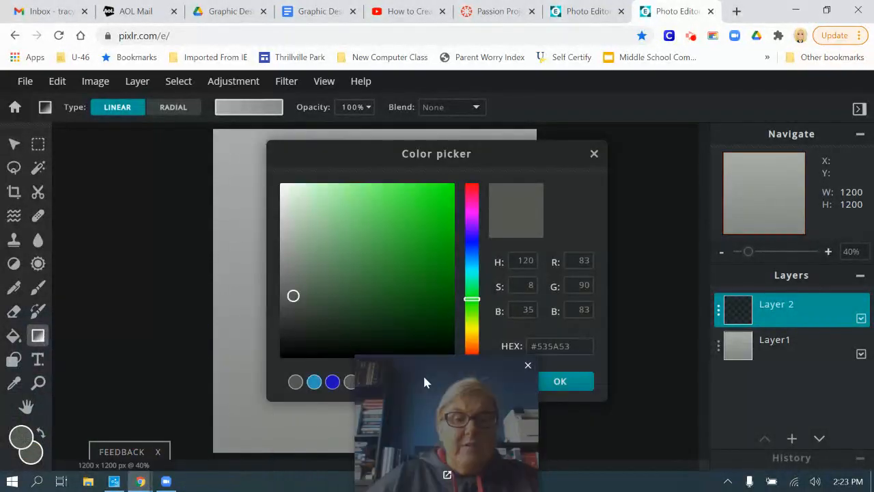
pyautogui.click(586, 11)
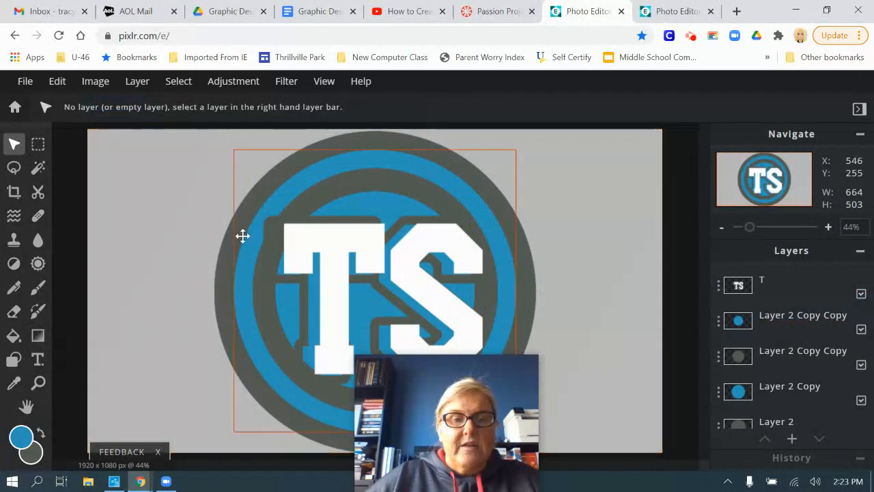
pyautogui.click(670, 11)
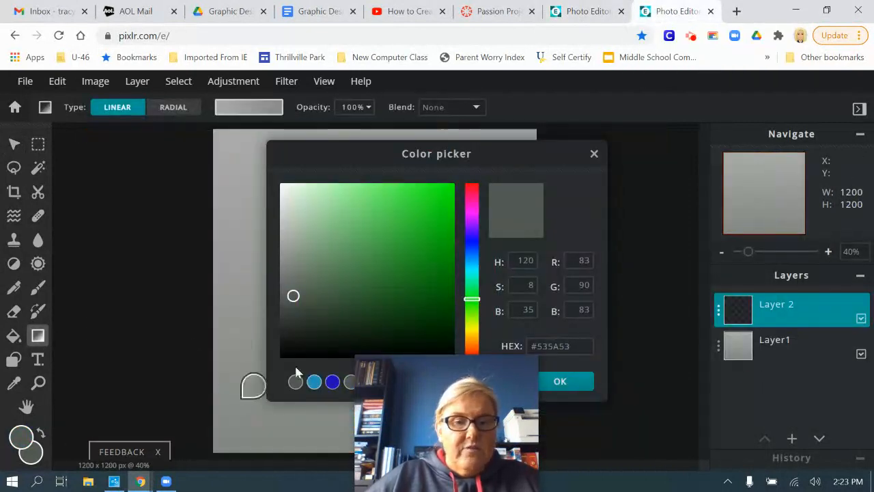
pyautogui.click(352, 382)
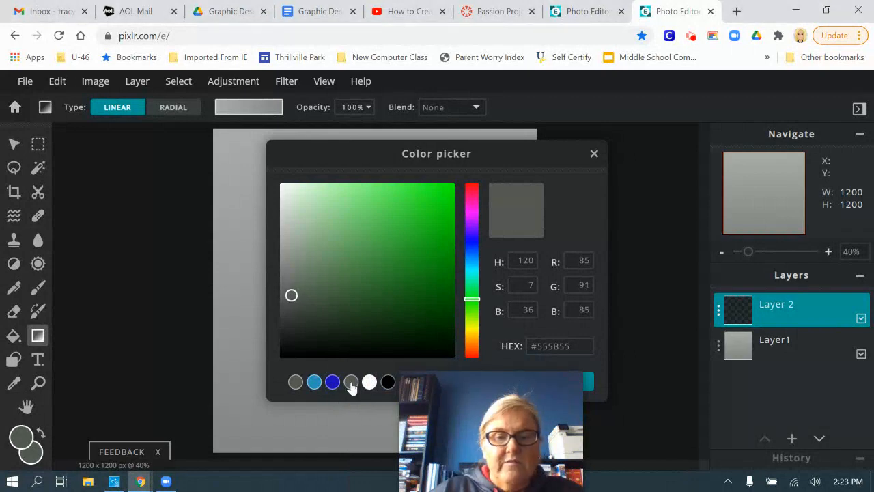
pyautogui.click(543, 387)
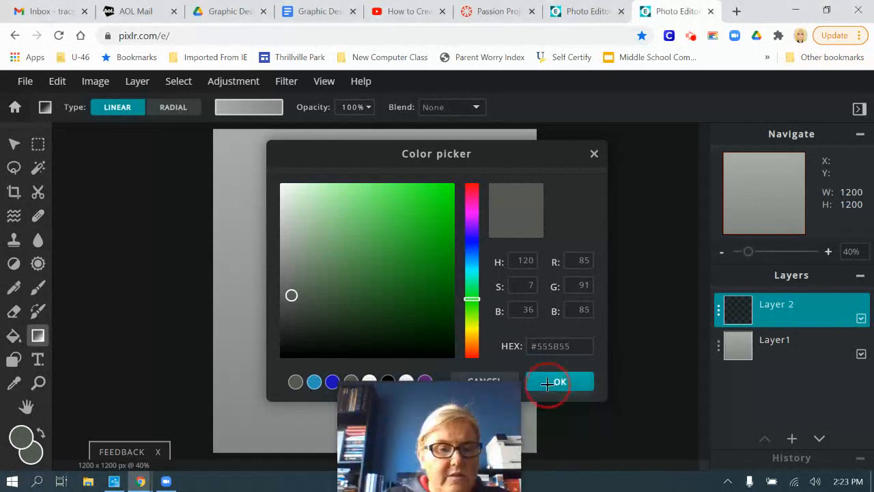
pyautogui.click(34, 450)
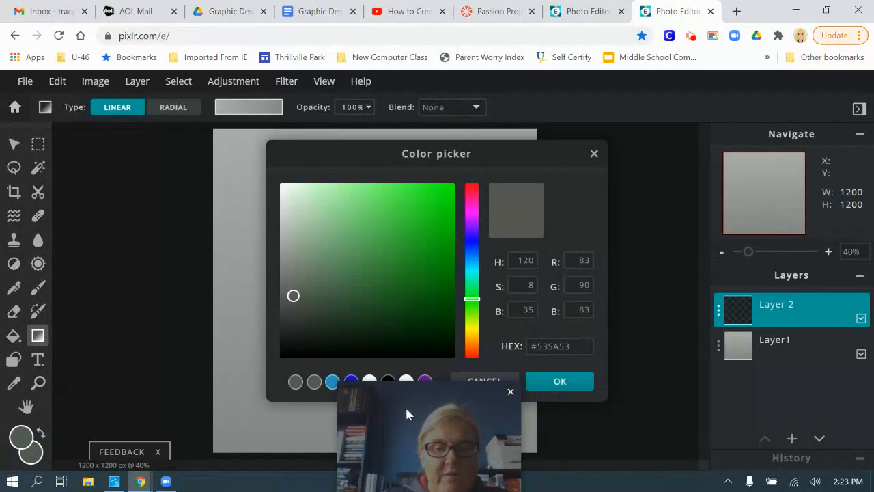
pyautogui.click(296, 383)
pyautogui.click(568, 381)
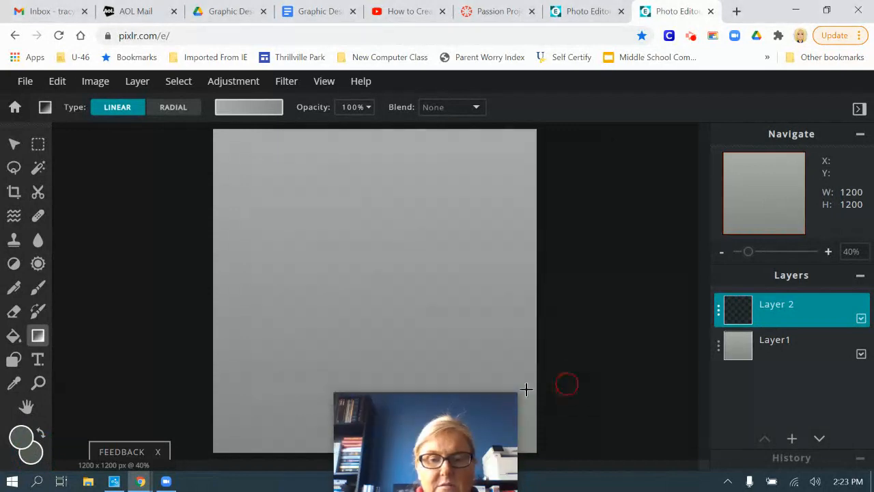
# Step: Draw a filled dark grey circle about 1100 px in diameter on the empty layer
pyautogui.moveTo(393, 429); pyautogui.dragTo(145, 403)
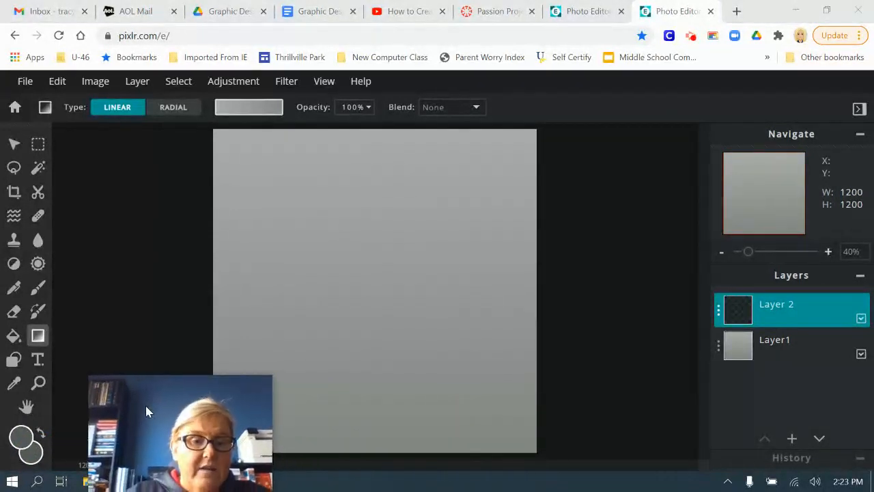
pyautogui.click(15, 361)
pyautogui.moveTo(153, 408); pyautogui.dragTo(69, 370)
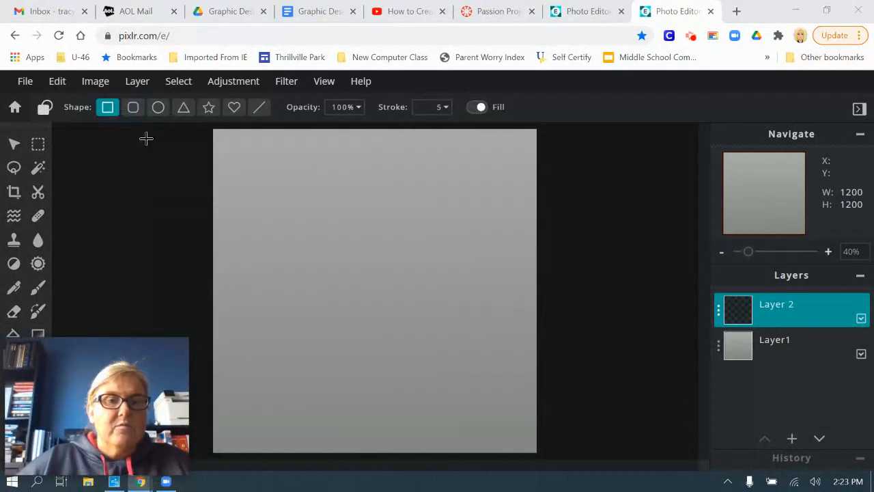
pyautogui.click(158, 108)
pyautogui.click(481, 104)
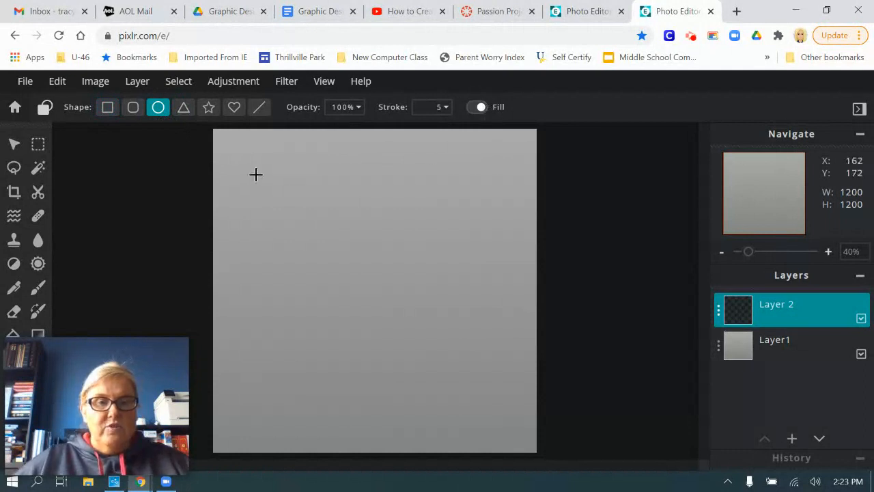
pyautogui.moveTo(235, 149); pyautogui.dragTo(531, 471)
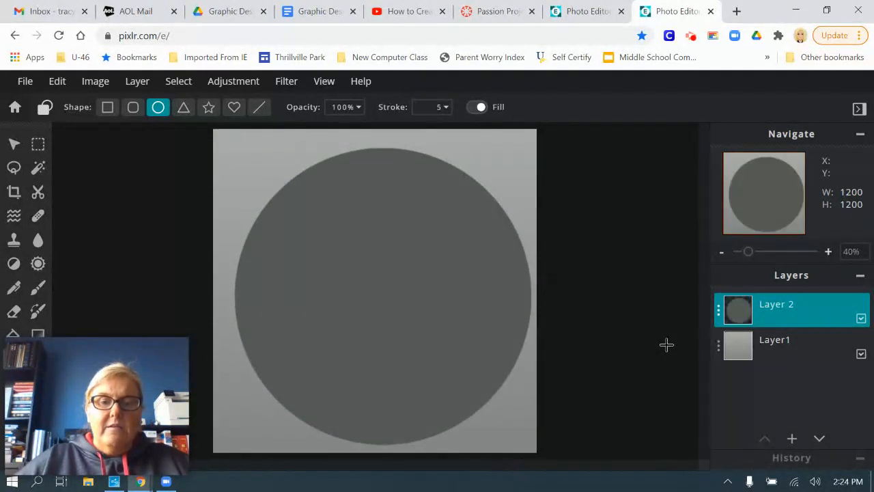
# Step: Centre the circle on the canvas at left 50, top 50 and duplicate its layer
pyautogui.click(14, 144)
pyautogui.moveTo(401, 284)
pyautogui.mouseDown()
pyautogui.moveTo(386, 283)
pyautogui.moveTo(403, 298)
pyautogui.mouseUp()
pyautogui.click(708, 394)
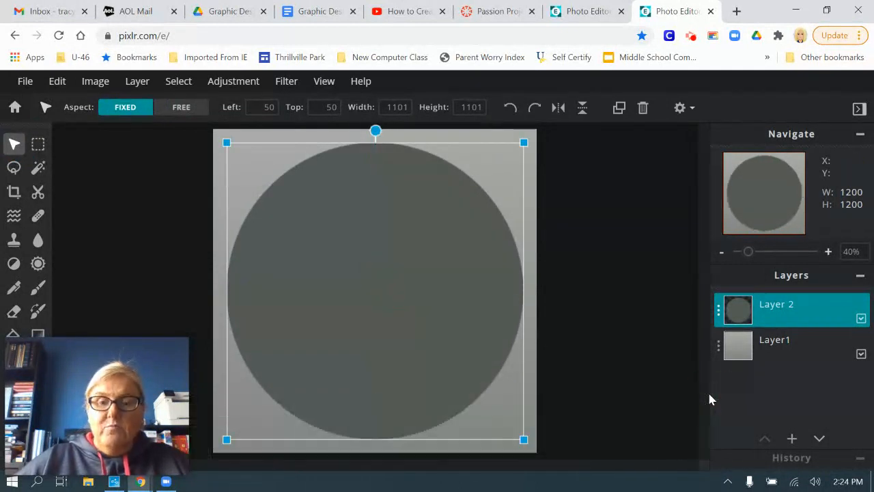
pyautogui.click(718, 312)
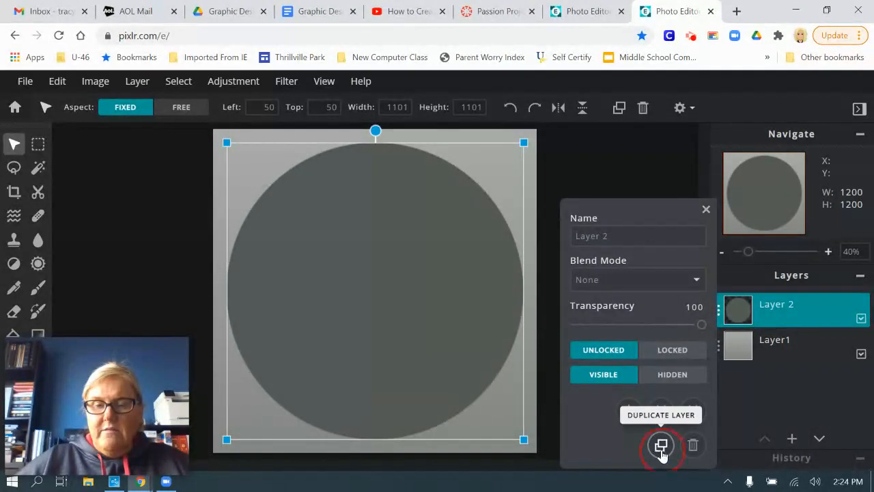
pyautogui.click(661, 446)
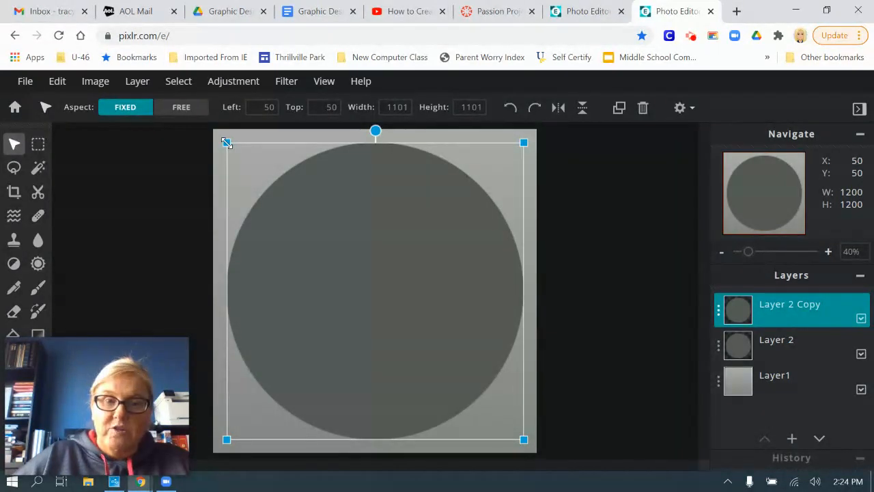
# Step: Try resizing the duplicated circle with free aspect to about 564 px wide, and undo it
pyautogui.press('shift')
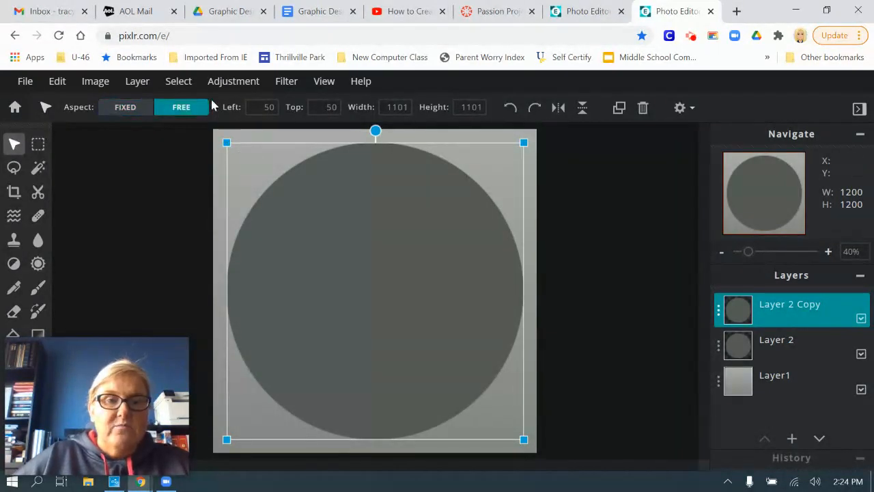
pyautogui.moveTo(227, 142); pyautogui.dragTo(371, 144)
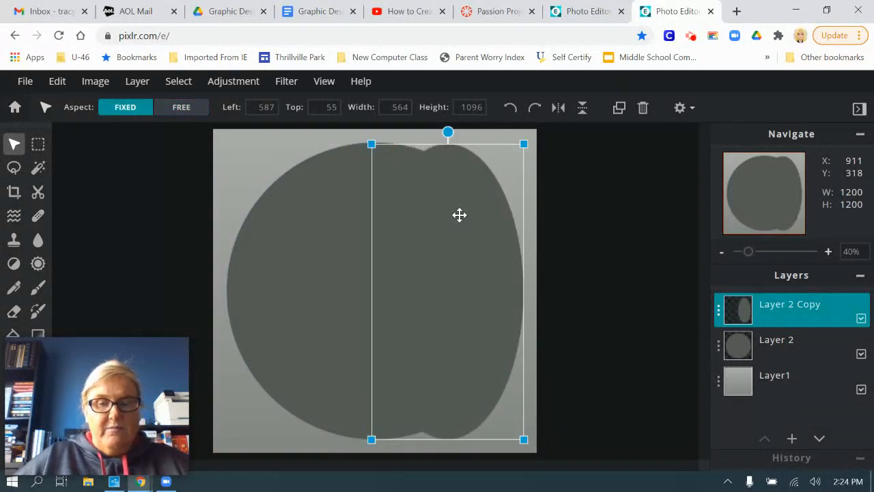
pyautogui.hotkey('ctrl', 'z')
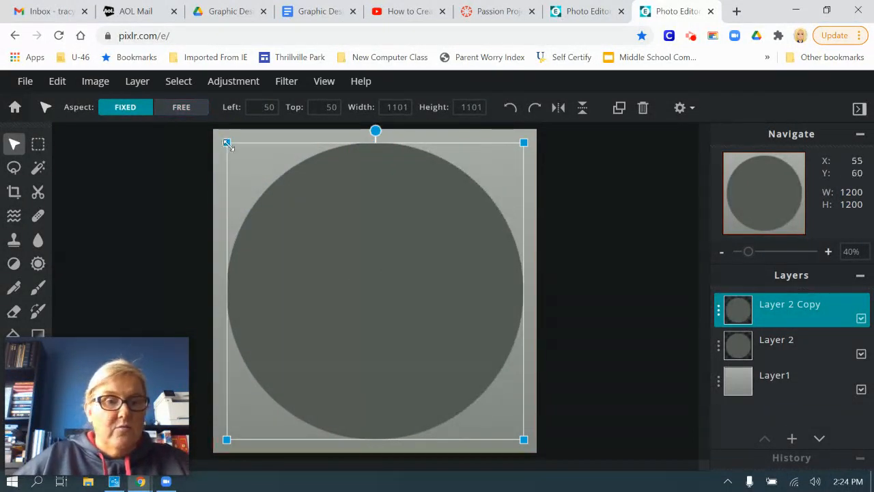
# Step: Shrink the duplicated circle proportionally to 901 x 901 px and centre it on the canvas at left 150, top 150
pyautogui.moveTo(227, 143); pyautogui.dragTo(280, 173)
pyautogui.moveTo(419, 331); pyautogui.dragTo(393, 306)
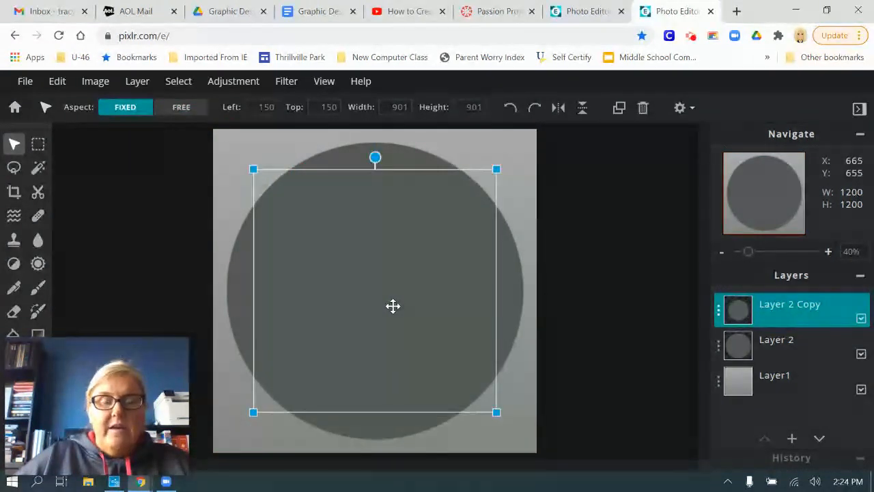
# Step: Set the foreground colour to blue and fill the smaller circle with it
pyautogui.moveTo(88, 365)
pyautogui.moveTo(87, 365); pyautogui.dragTo(110, 184)
pyautogui.click(20, 437)
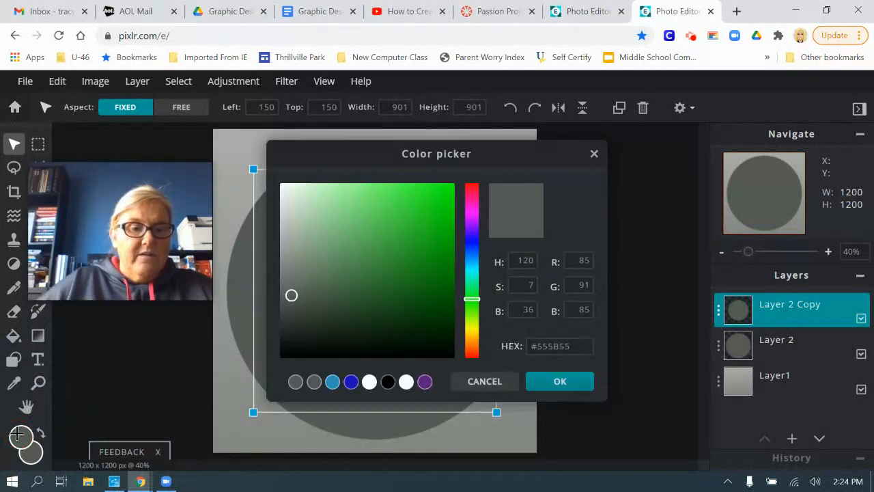
pyautogui.click(333, 382)
pyautogui.click(551, 387)
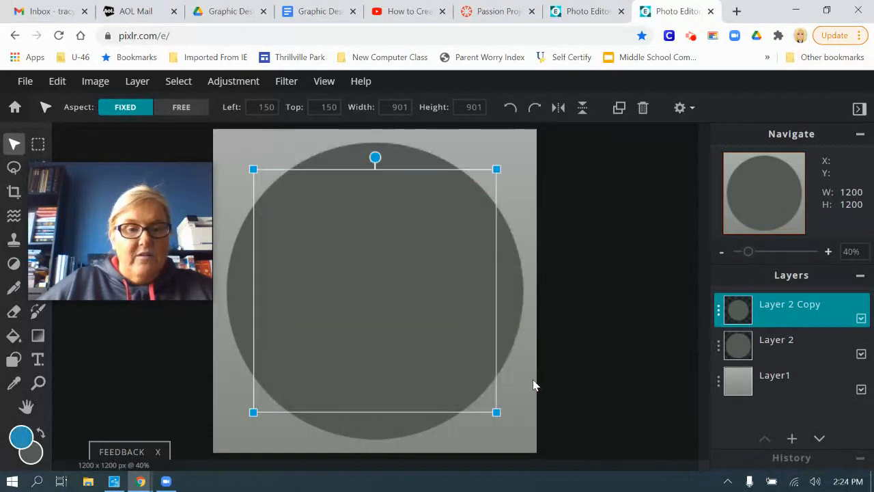
pyautogui.click(14, 336)
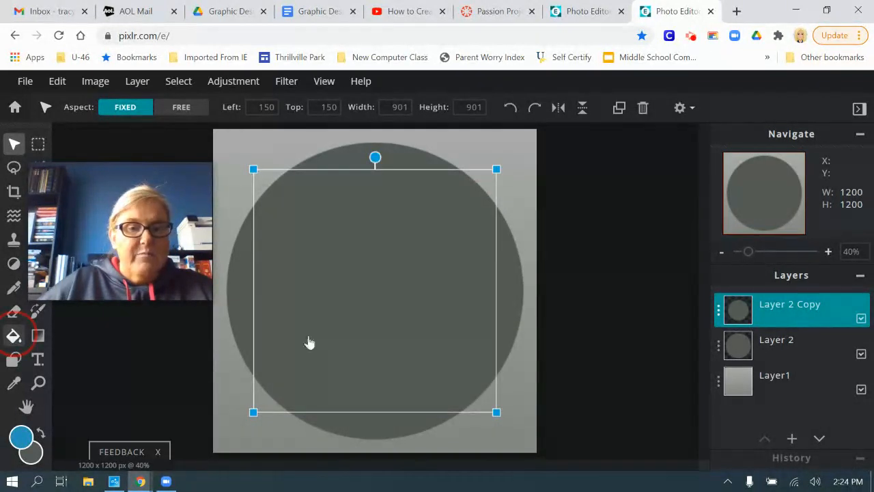
pyautogui.click(383, 290)
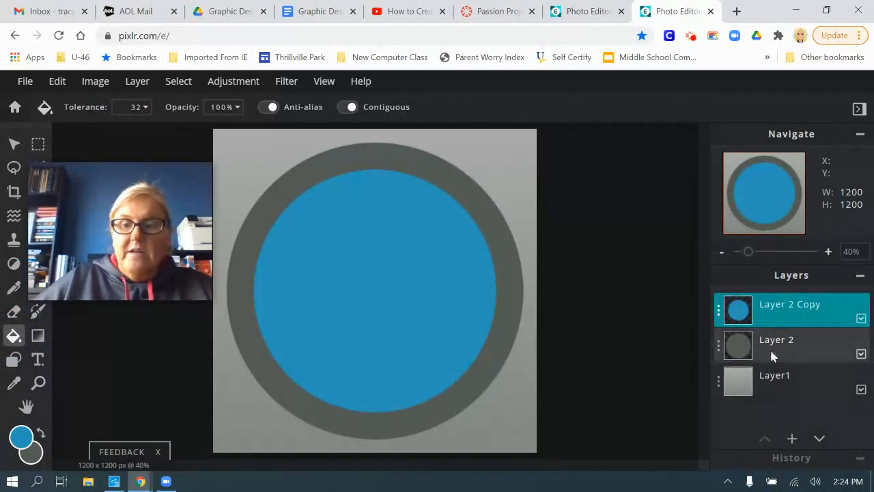
# Step: Duplicate the large grey circle's layer and shrink the copy proportionally to 785 x 785 px
pyautogui.click(719, 349)
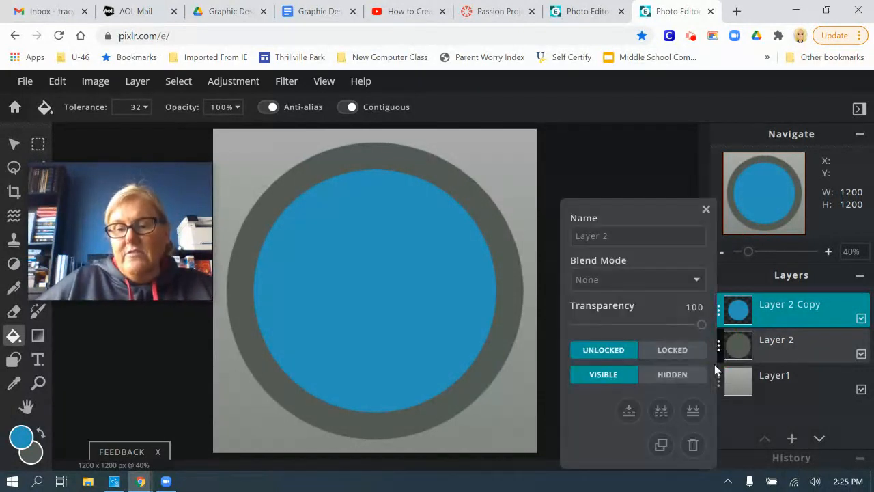
pyautogui.click(660, 444)
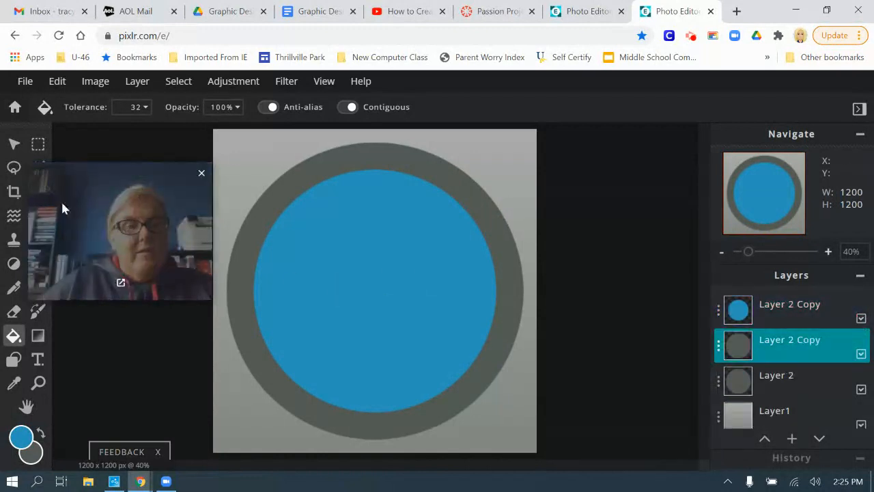
pyautogui.click(14, 146)
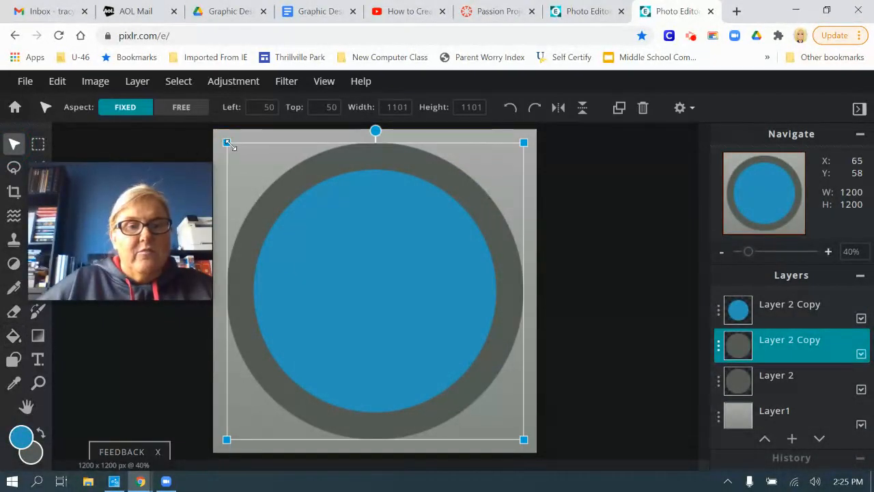
pyautogui.moveTo(228, 141); pyautogui.dragTo(309, 193)
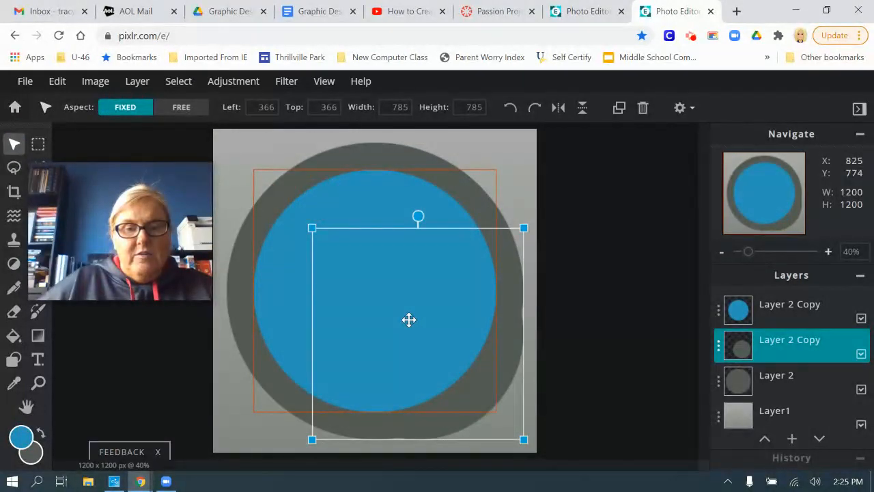
pyautogui.moveTo(398, 325); pyautogui.dragTo(446, 347)
pyautogui.hotkey('ctrl', 'z')
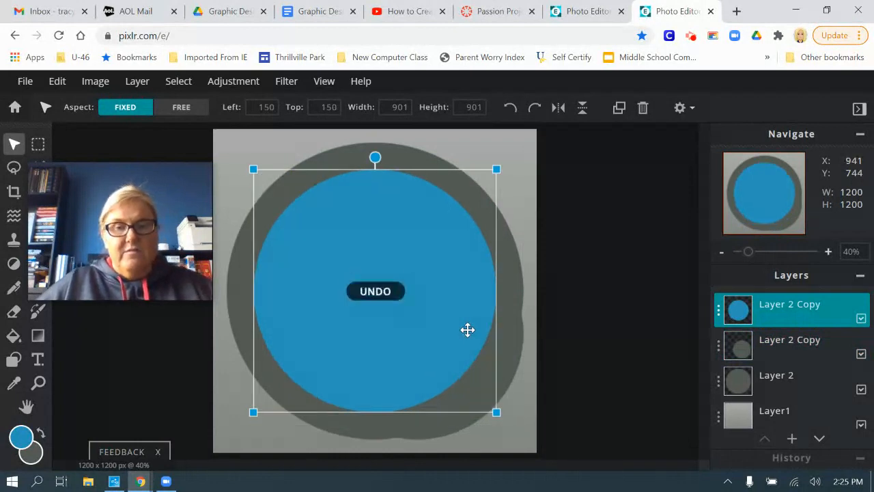
# Step: Move the smaller grey circle's layer above the blue circle and resize it to 729 x 729 px, centred at left 236, top 236
pyautogui.click(787, 341)
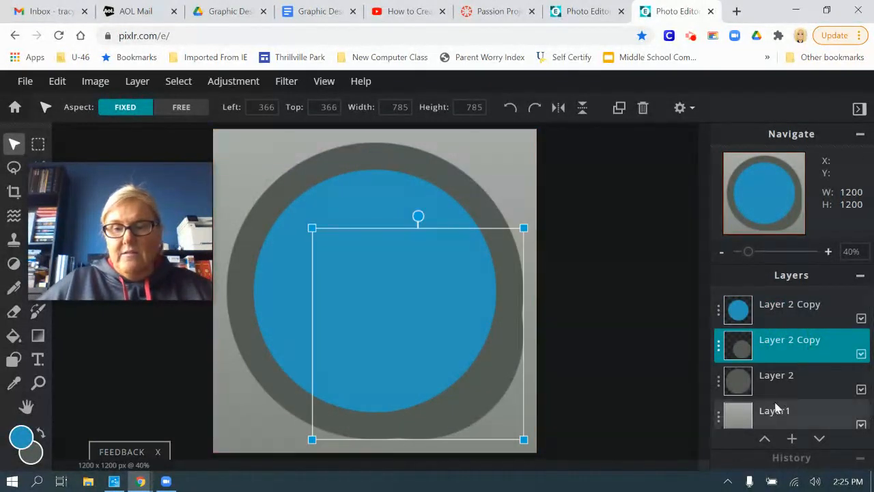
pyautogui.moveTo(782, 343); pyautogui.dragTo(782, 308)
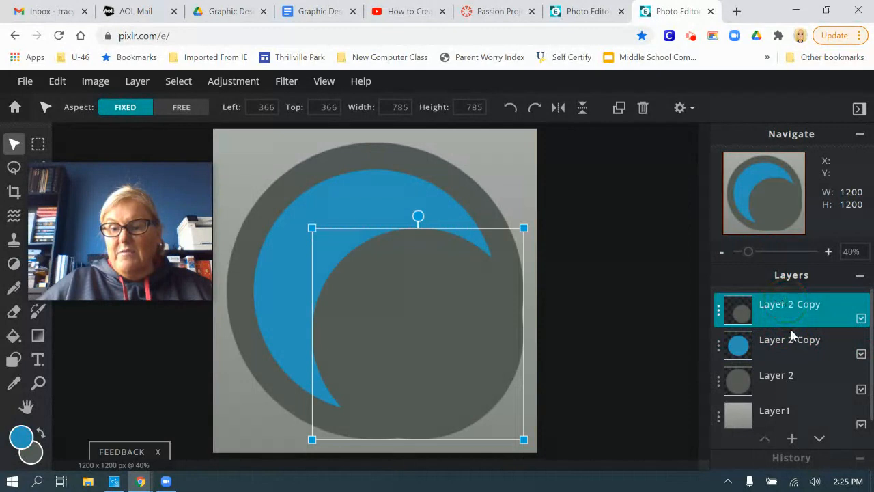
pyautogui.moveTo(429, 333); pyautogui.dragTo(399, 295)
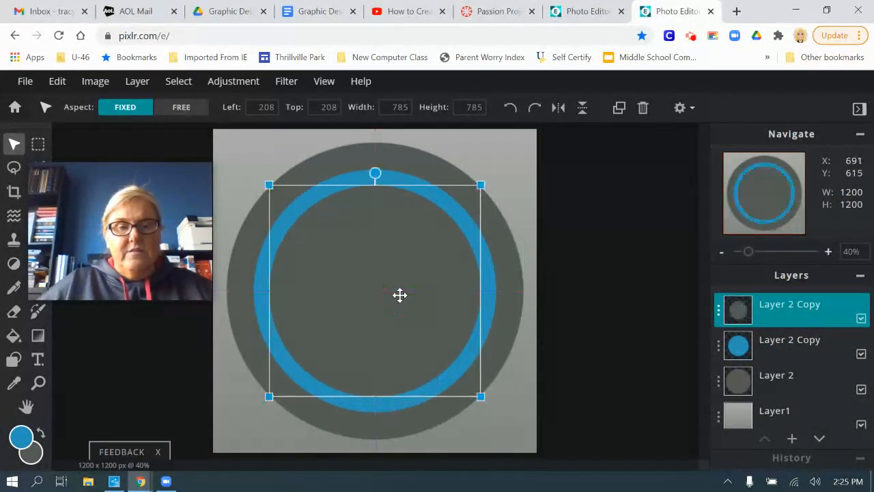
pyautogui.moveTo(267, 185); pyautogui.dragTo(285, 195)
pyautogui.moveTo(392, 296); pyautogui.dragTo(382, 288)
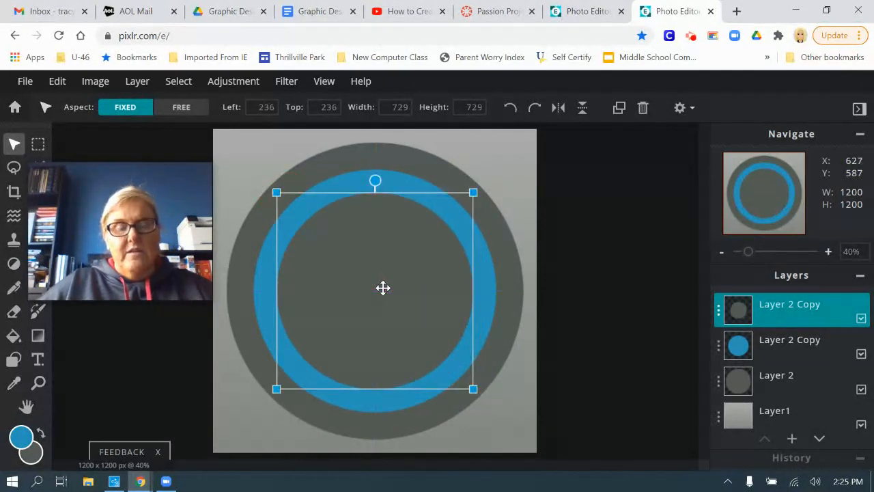
# Step: Check the existing TS design, and duplicate the blue circle's layer with the copy placed on top of the layer stack
pyautogui.click(587, 10)
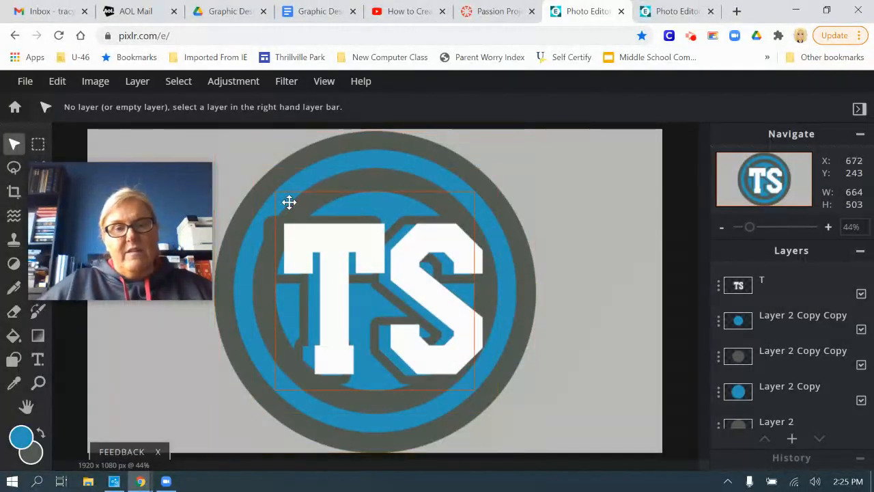
pyautogui.click(673, 11)
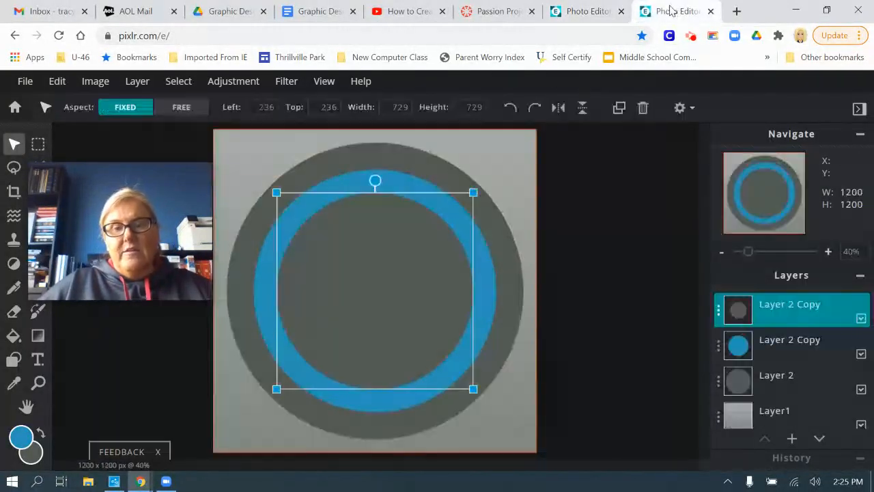
pyautogui.click(775, 341)
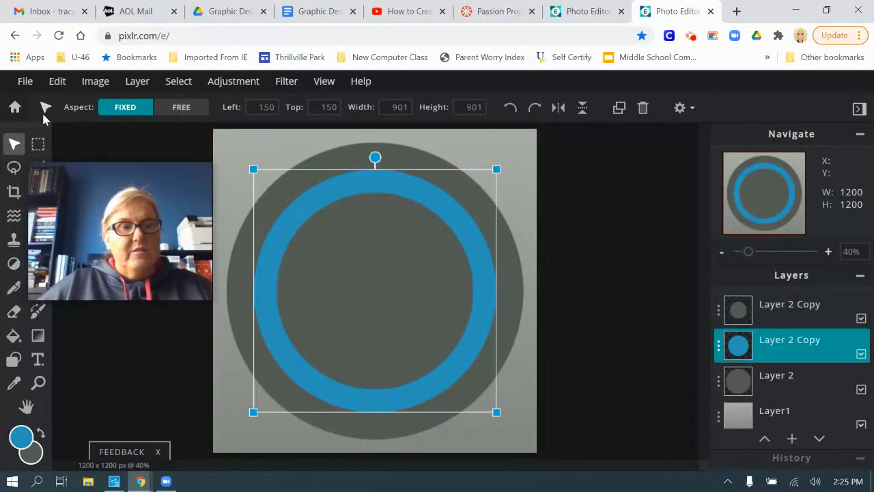
pyautogui.click(720, 347)
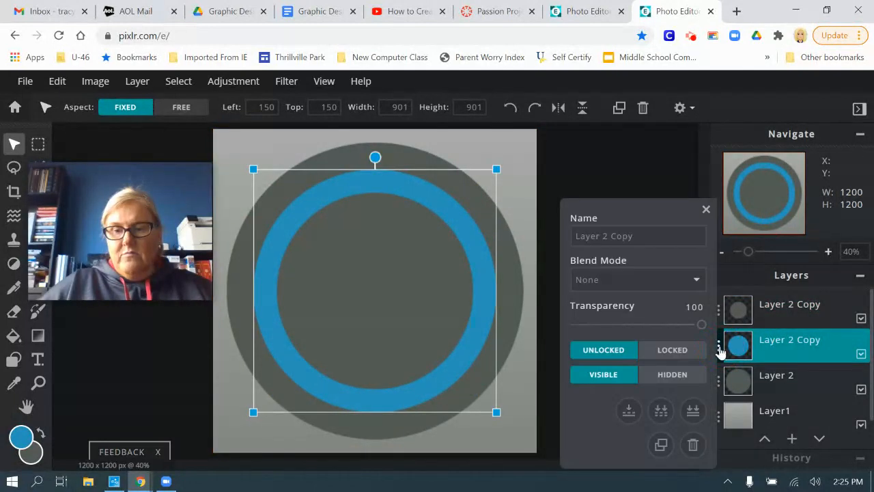
pyautogui.click(662, 446)
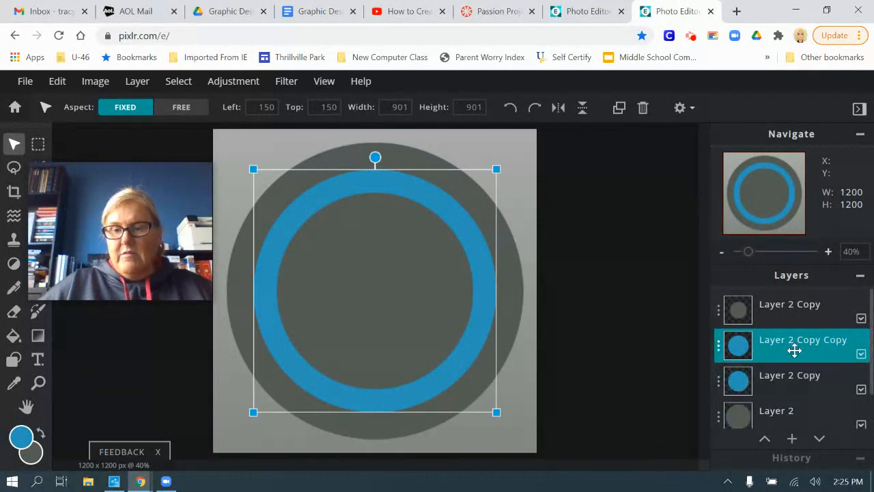
pyautogui.moveTo(795, 351); pyautogui.dragTo(796, 304)
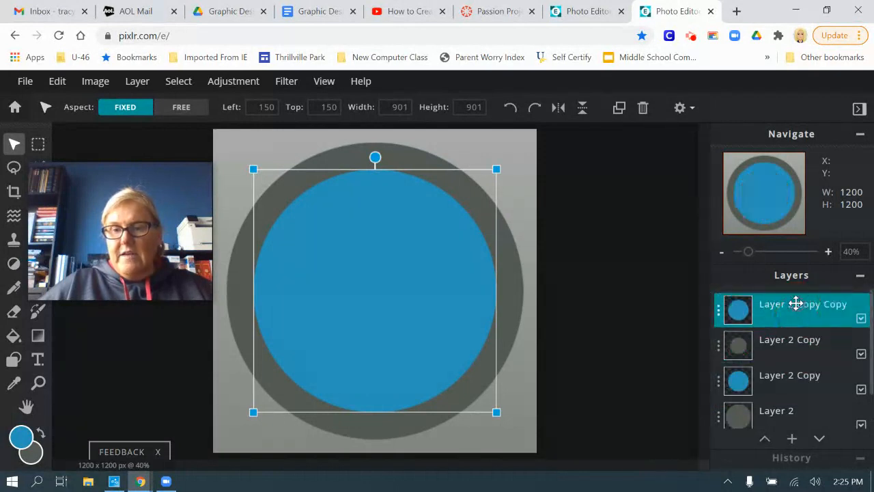
# Step: Shrink the top blue circle proportionally to about three quarters of the inner grey circle's diameter, and centre it on the canvas
pyautogui.moveTo(256, 172); pyautogui.dragTo(314, 226)
pyautogui.moveTo(416, 334); pyautogui.dragTo(390, 307)
pyautogui.moveTo(283, 200); pyautogui.dragTo(320, 236)
pyautogui.moveTo(375, 294); pyautogui.dragTo(379, 303)
pyautogui.click(541, 414)
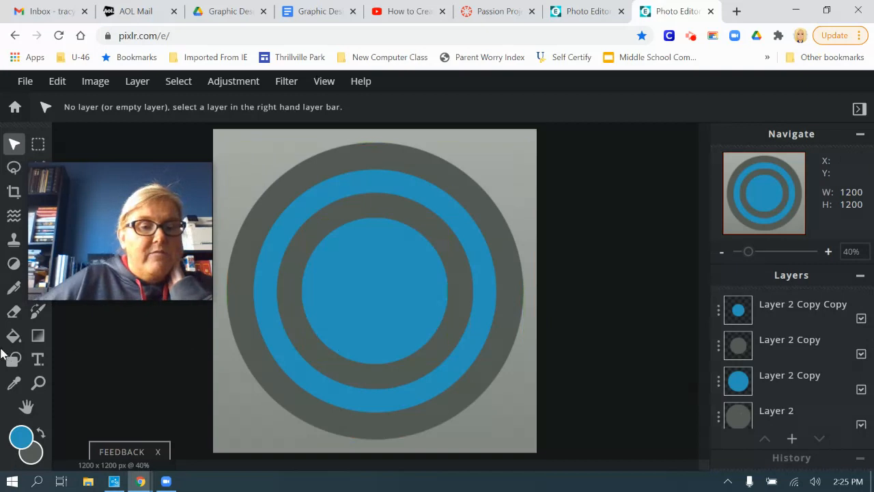
# Step: Add a text layer and set its colour to white, #FFFFFF
pyautogui.click(39, 360)
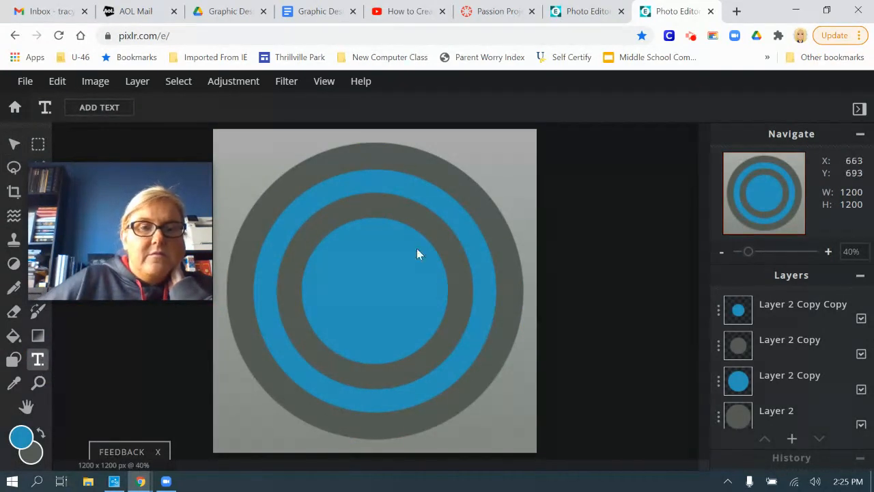
pyautogui.click(115, 116)
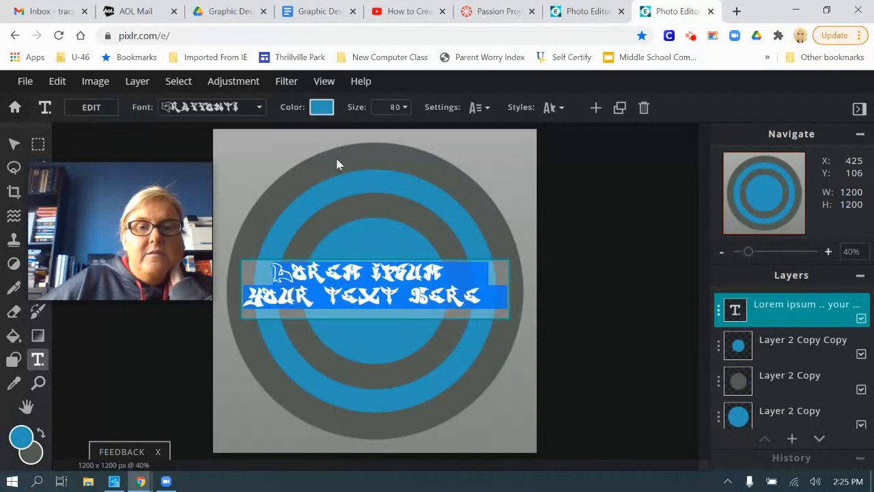
pyautogui.click(323, 108)
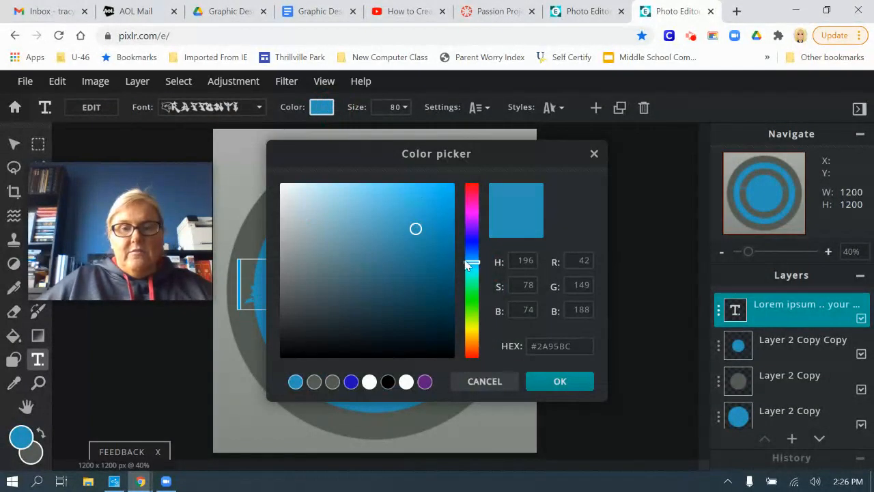
pyautogui.click(369, 381)
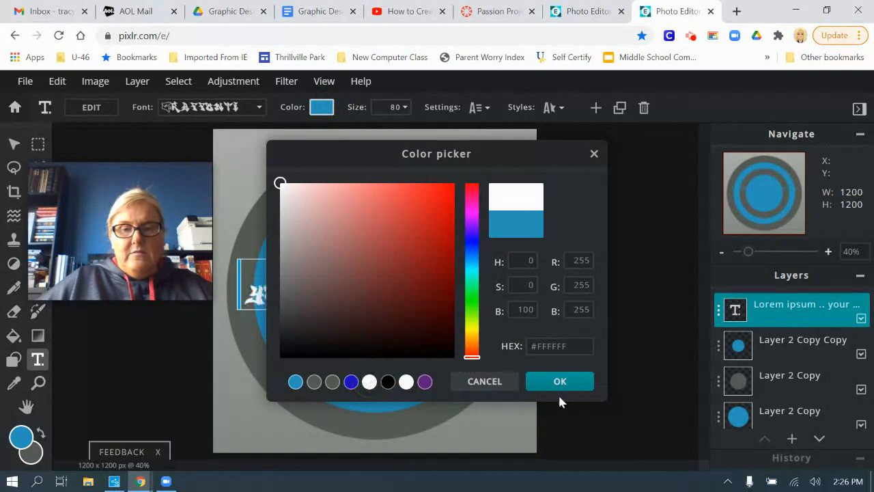
pyautogui.click(552, 380)
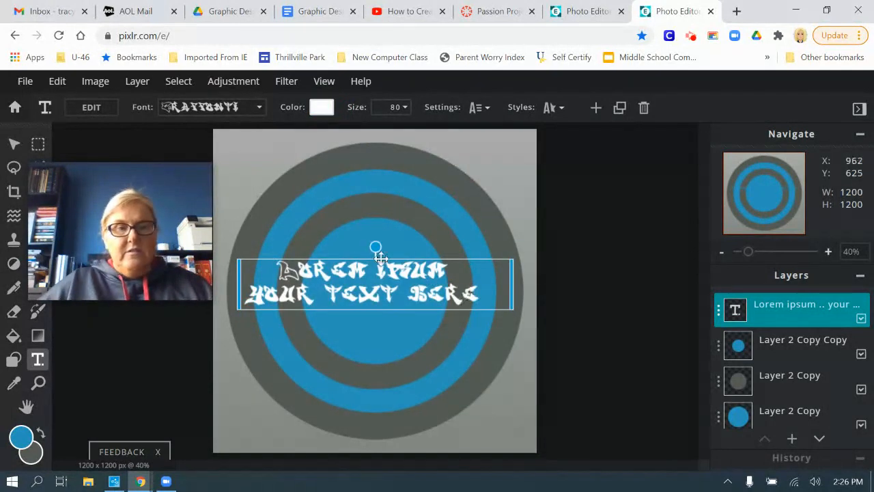
# Step: Replace the placeholder text with the letter T and set its font size to 433
pyautogui.click(86, 111)
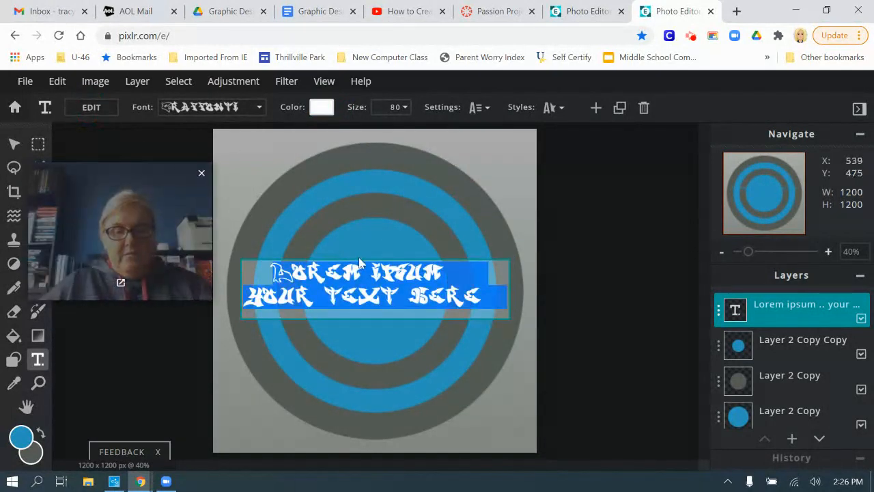
pyautogui.write('T')
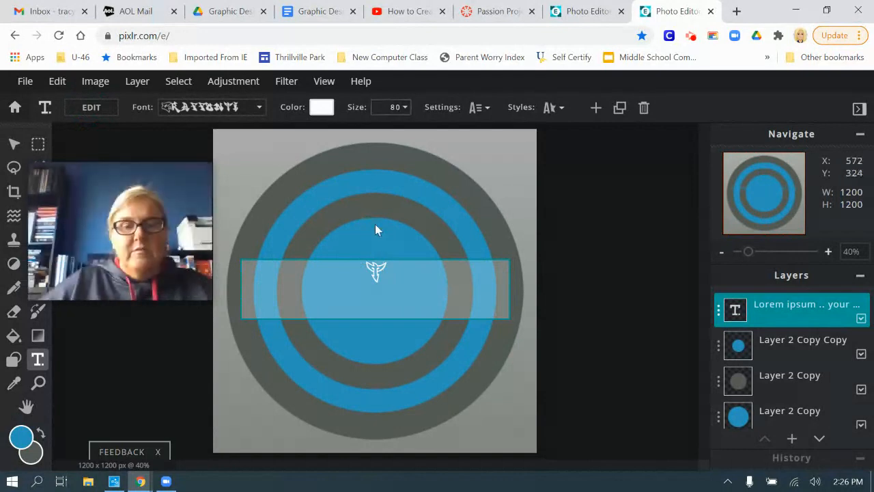
pyautogui.click(406, 111)
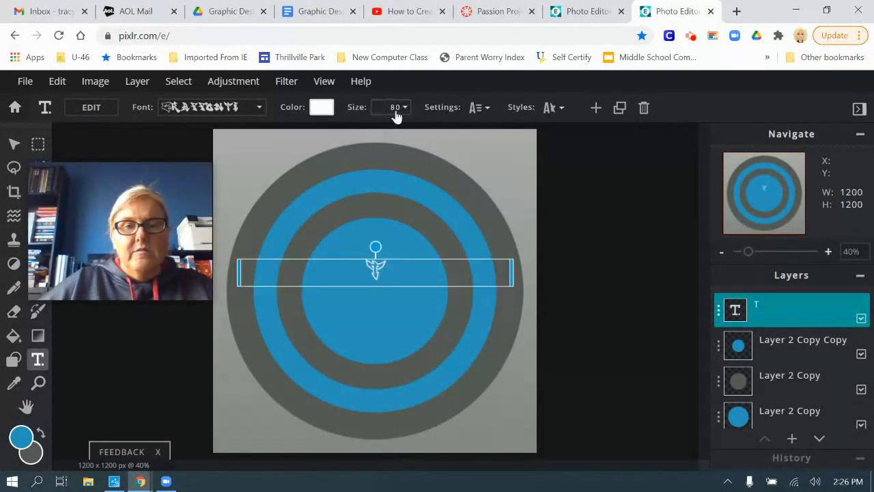
pyautogui.click(89, 110)
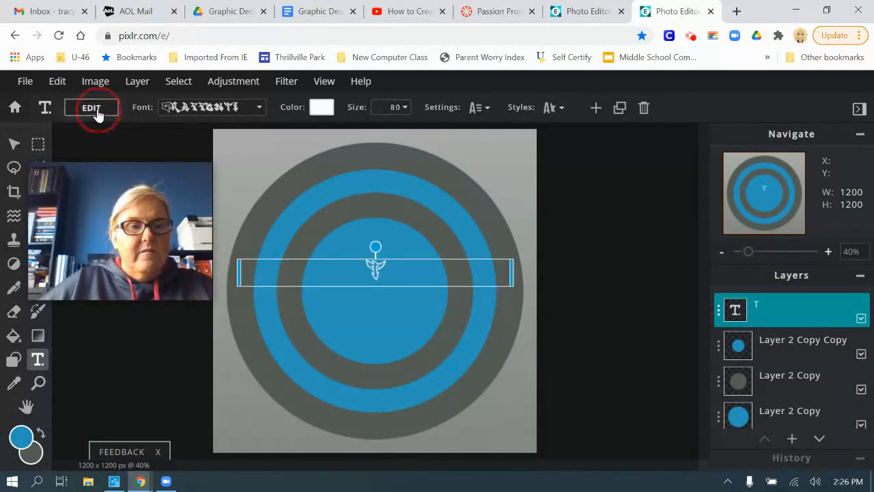
pyautogui.click(402, 111)
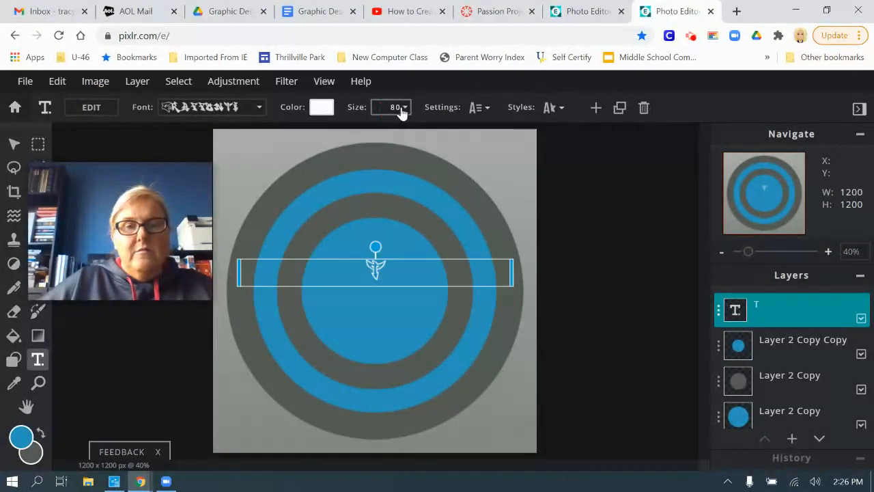
pyautogui.click(405, 114)
pyautogui.moveTo(301, 134); pyautogui.dragTo(341, 133)
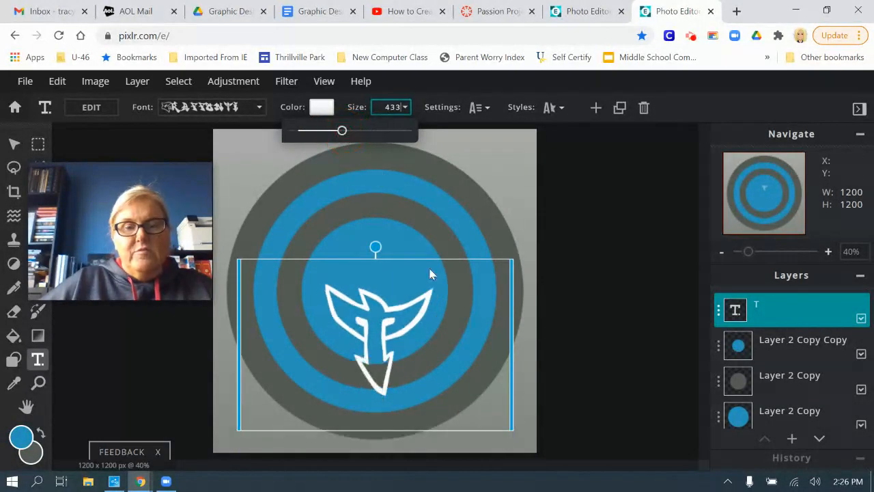
# Step: Change the font of the letter T to Regan Slab
pyautogui.click(248, 107)
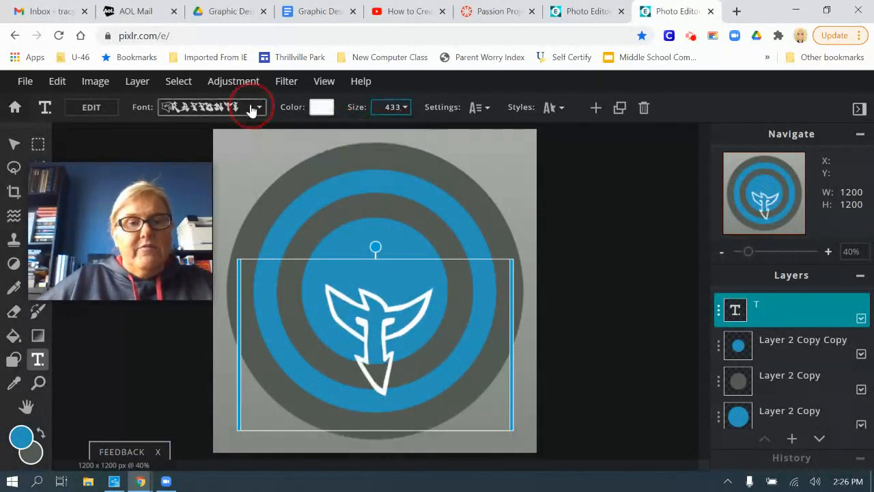
pyautogui.moveTo(70, 212); pyautogui.dragTo(54, 398)
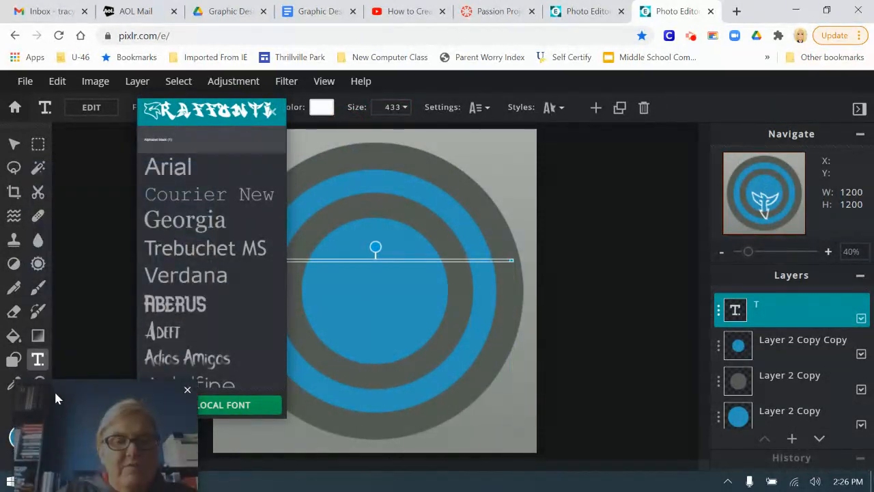
pyautogui.scroll(-6, 253, 198)
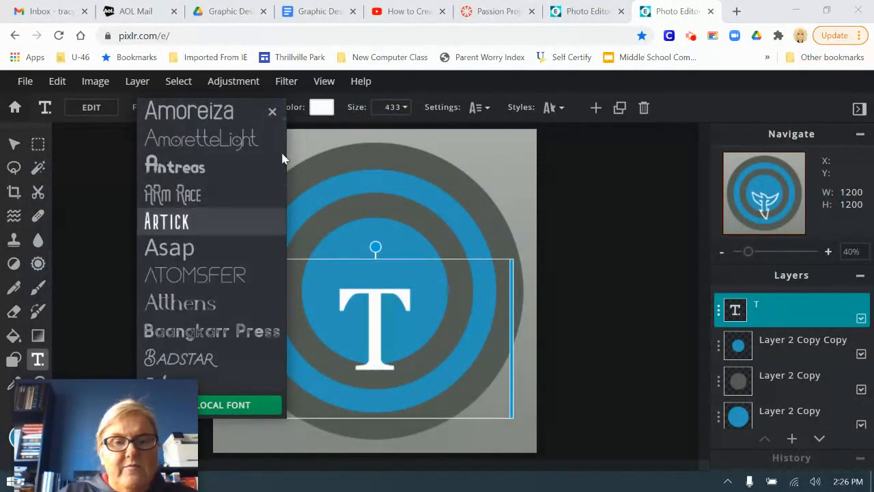
pyautogui.click(276, 333)
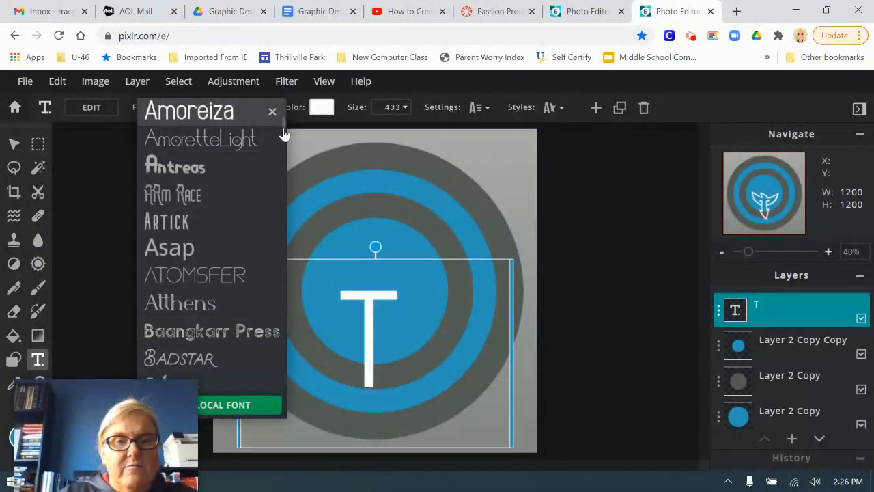
pyautogui.moveTo(285, 135); pyautogui.dragTo(268, 362)
pyautogui.scroll(-5, 269, 362)
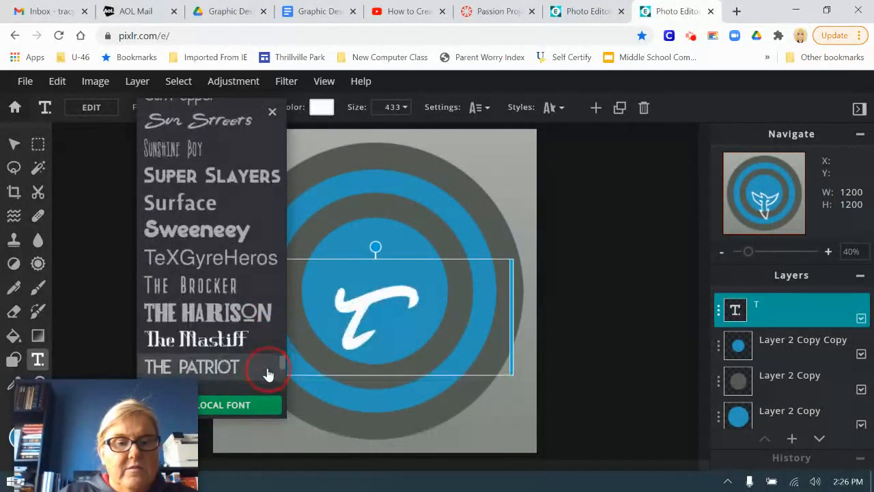
pyautogui.scroll(-4, 267, 372)
pyautogui.scroll(10, 264, 371)
pyautogui.scroll(-5, 265, 321)
pyautogui.scroll(-5, 222, 242)
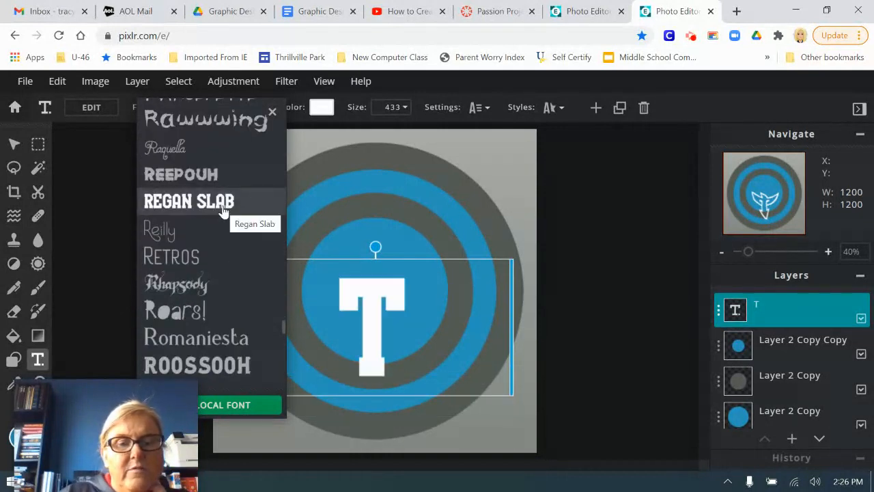
pyautogui.click(218, 204)
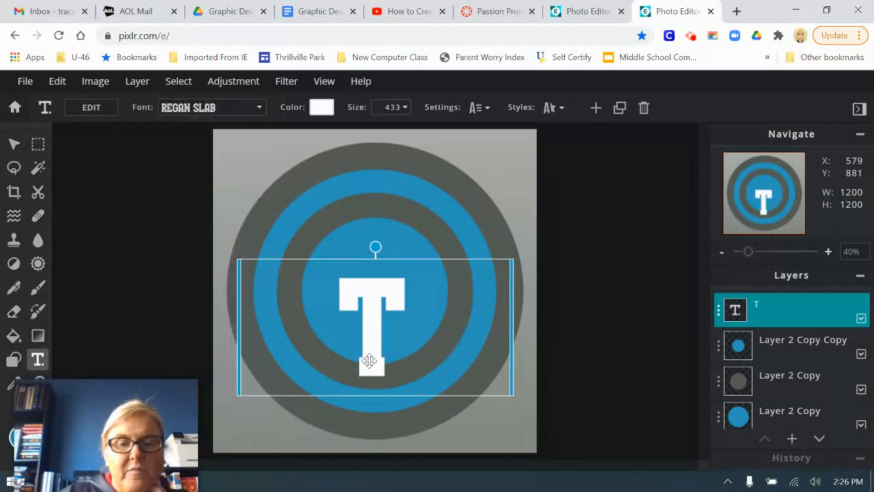
# Step: Enlarge the T to font size 681 and move it up and left to about Left -75, Top 214
pyautogui.click(407, 107)
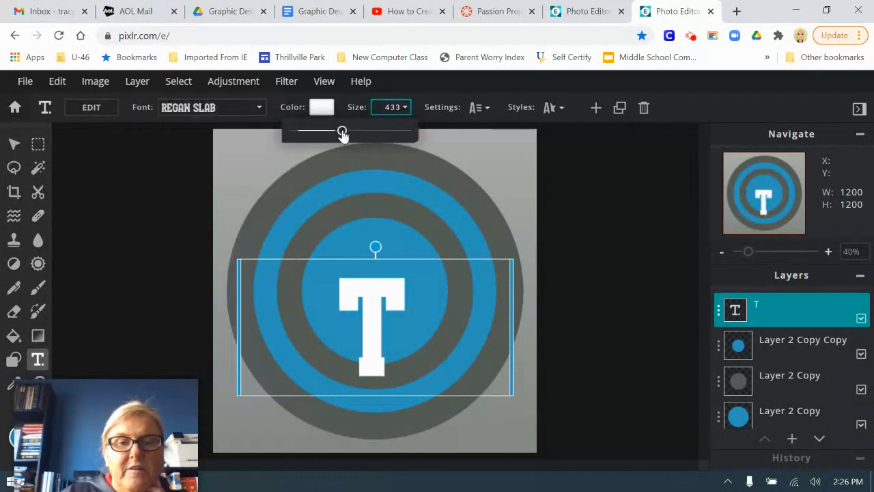
pyautogui.moveTo(342, 132); pyautogui.dragTo(370, 131)
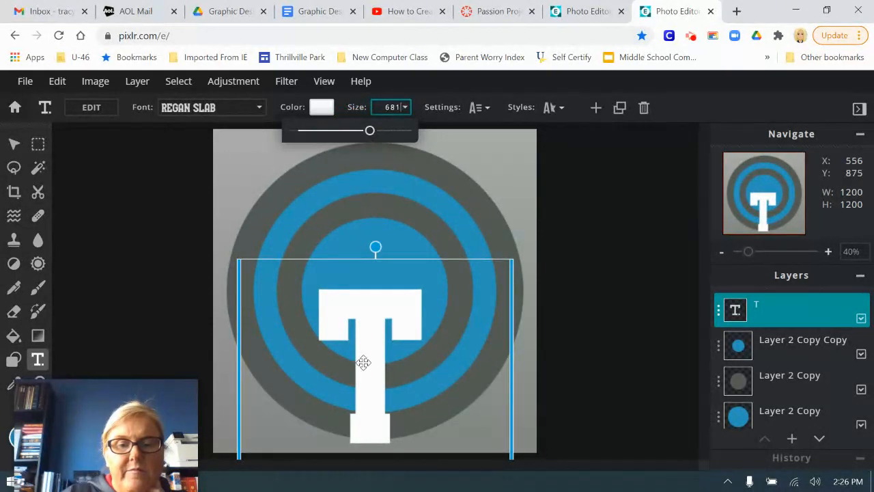
pyautogui.click(351, 302)
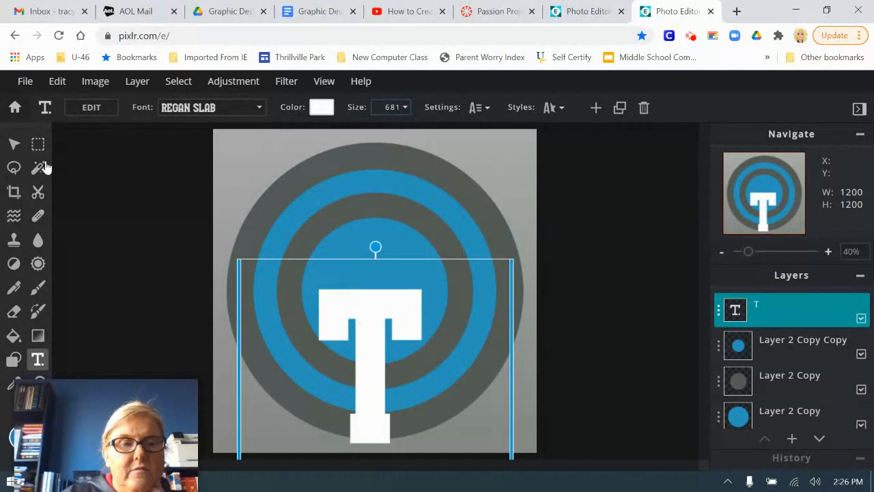
pyautogui.click(16, 145)
pyautogui.moveTo(373, 360); pyautogui.dragTo(325, 290)
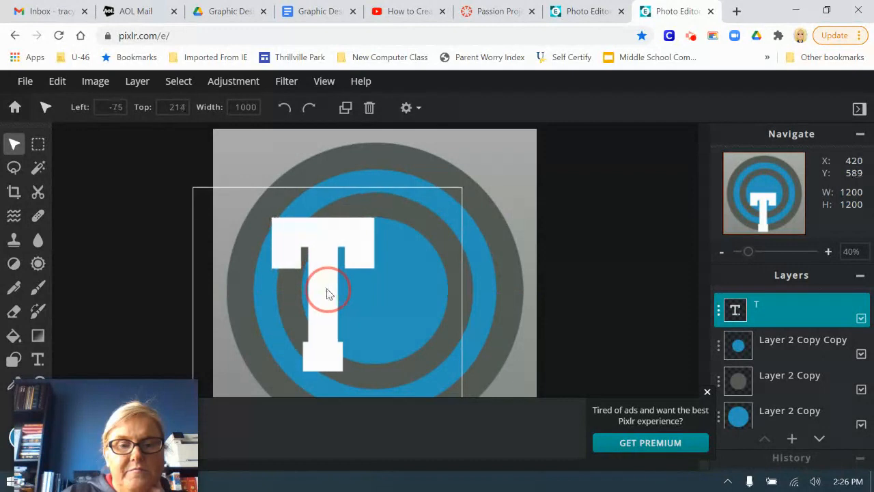
pyautogui.click(707, 394)
# Step: Duplicate the T text layer and place the copy level with the original on its right, at about Left 315
pyautogui.click(718, 311)
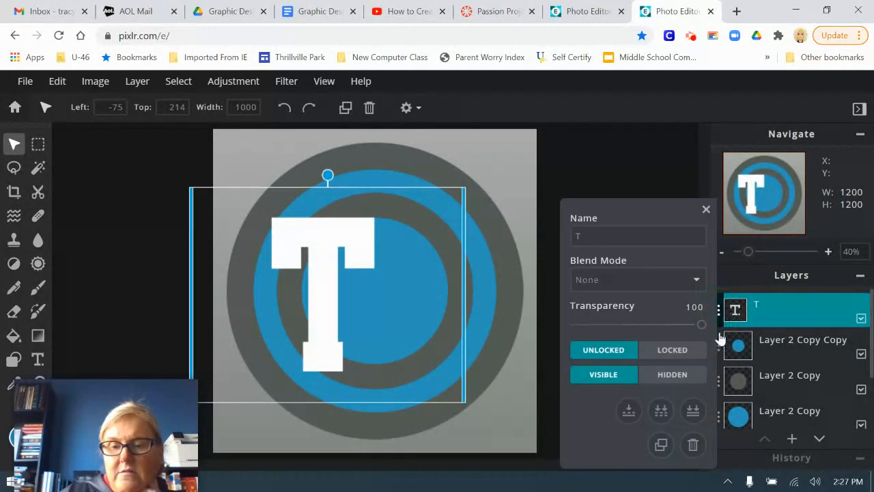
pyautogui.click(661, 444)
pyautogui.moveTo(335, 277); pyautogui.dragTo(439, 277)
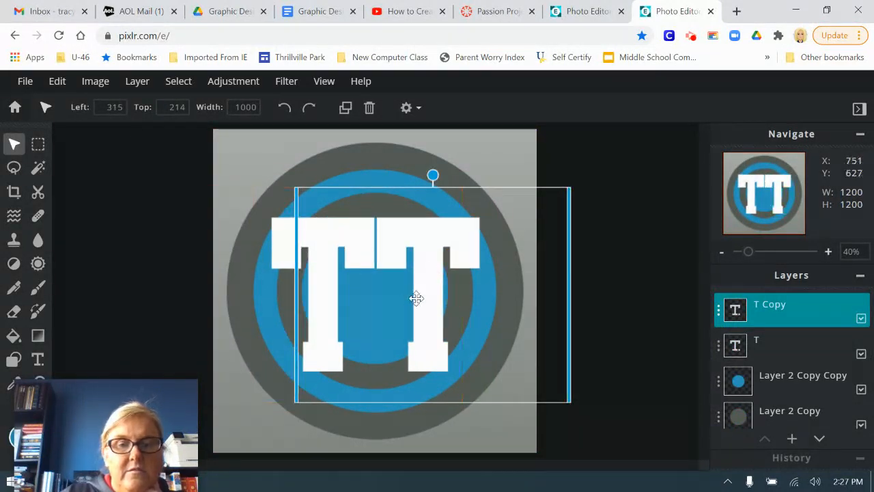
# Step: Change the copied letter to S and shift both letters slightly left over the circles
pyautogui.click(37, 360)
pyautogui.click(92, 107)
pyautogui.write('S')
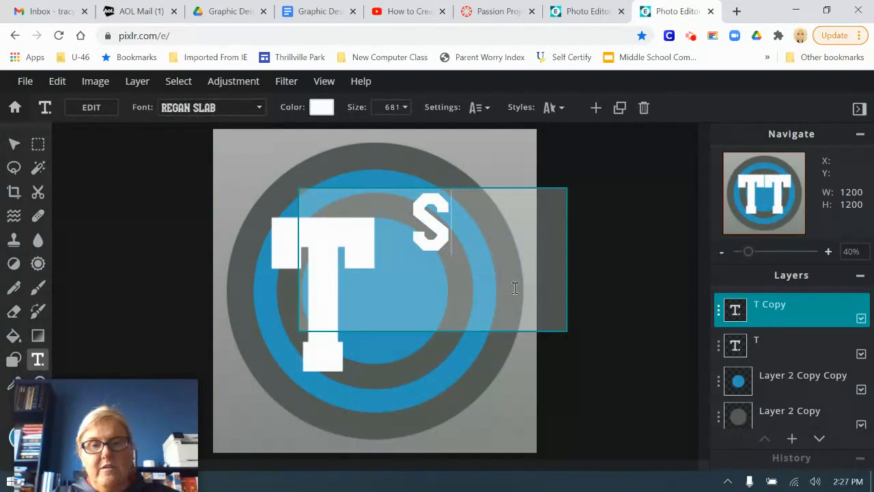
pyautogui.click(674, 347)
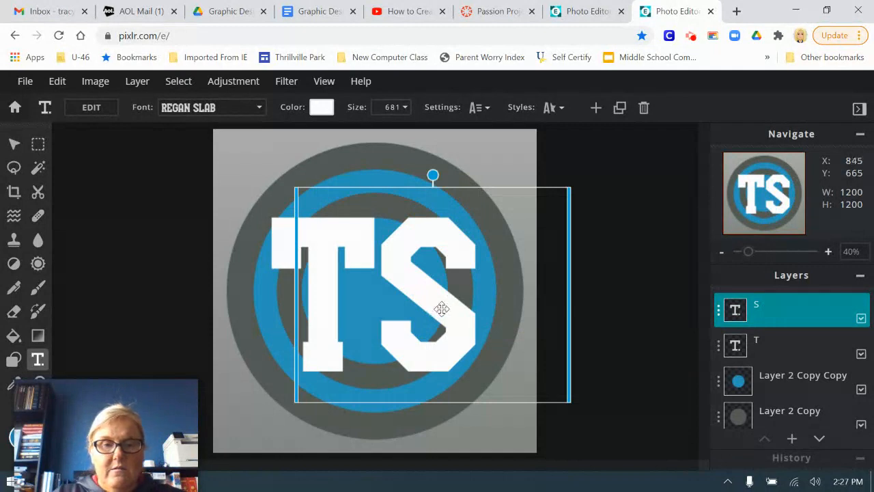
pyautogui.moveTo(280, 244); pyautogui.dragTo(271, 244)
pyautogui.moveTo(413, 276); pyautogui.dragTo(406, 277)
# Step: Merge the T and S layers, T above S, and centre the merged lettering at about Left -98, Top 201
pyautogui.moveTo(734, 357); pyautogui.dragTo(717, 310)
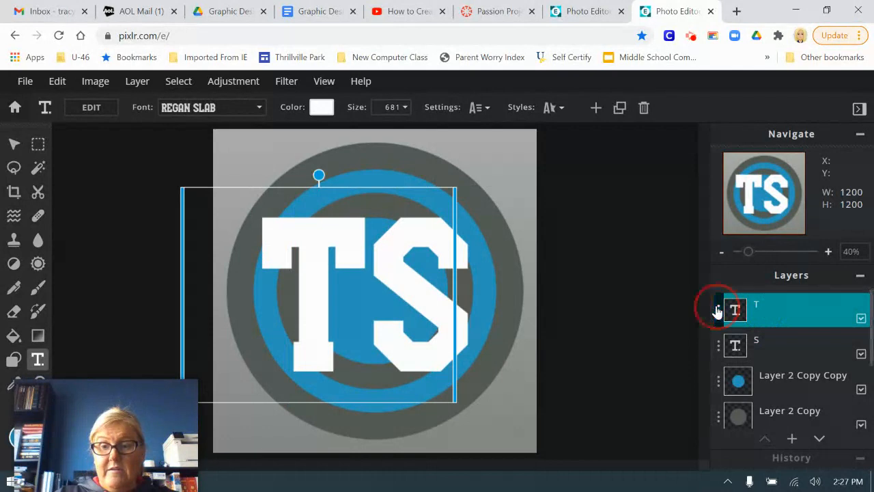
pyautogui.click(717, 310)
pyautogui.click(627, 412)
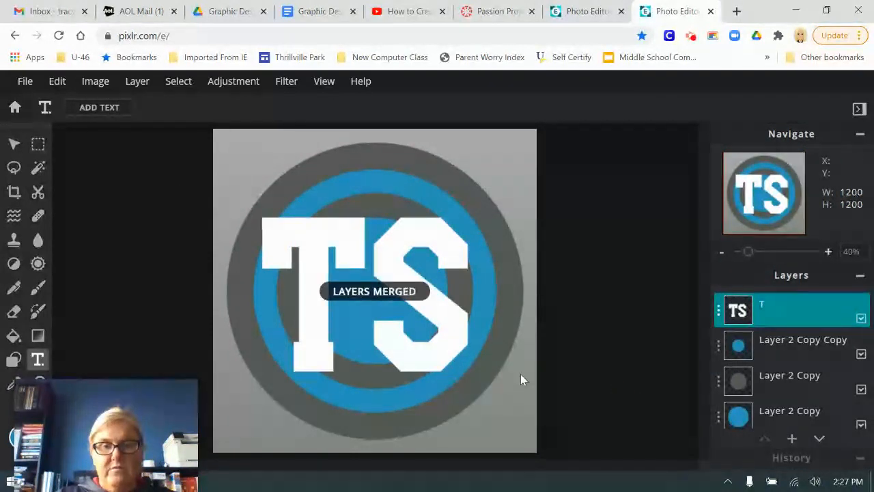
pyautogui.click(15, 143)
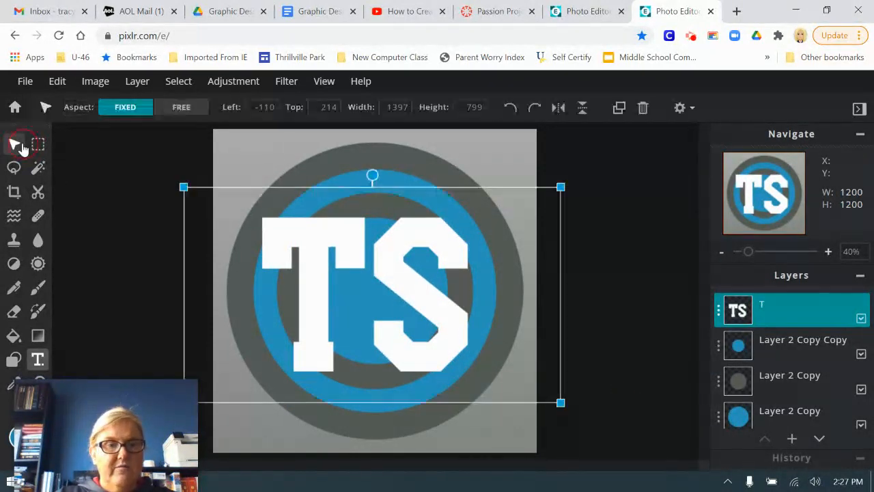
pyautogui.moveTo(318, 277)
pyautogui.mouseDown()
pyautogui.moveTo(334, 275)
pyautogui.moveTo(322, 273)
pyautogui.mouseUp()
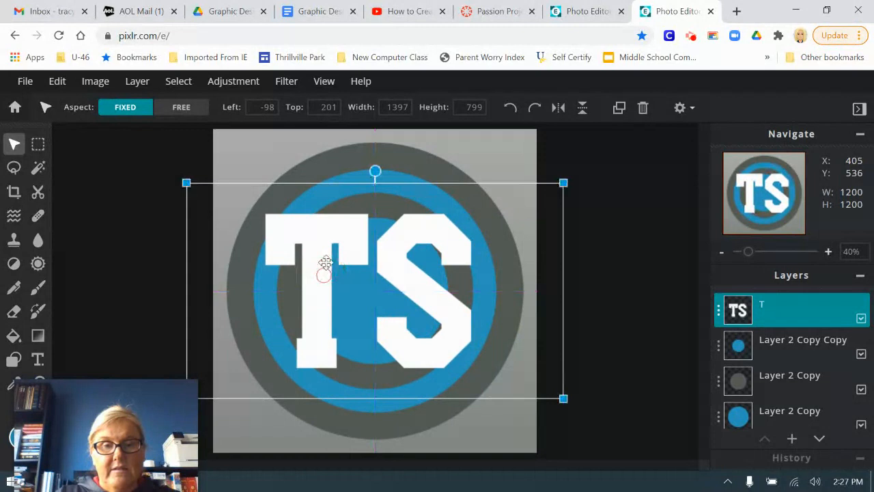
# Step: Select the lettering's pixels and apply a grey #555B55 outline of size 35 at 100% opacity
pyautogui.click(179, 86)
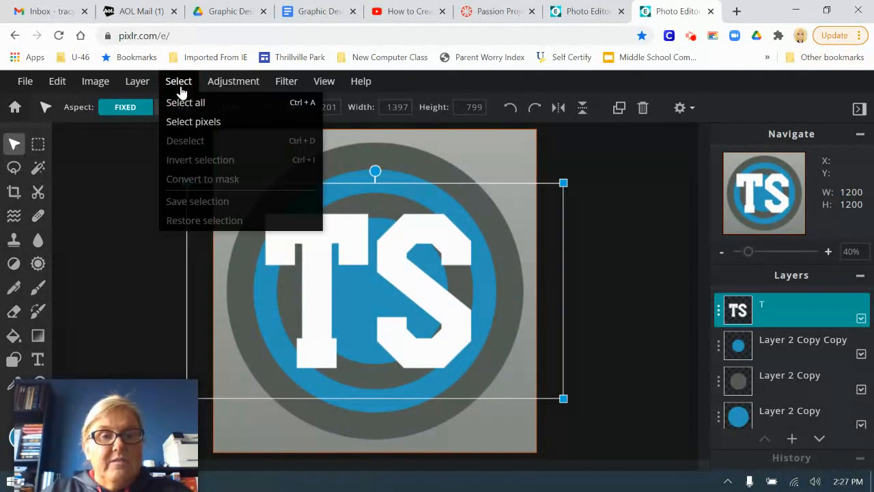
pyautogui.click(194, 126)
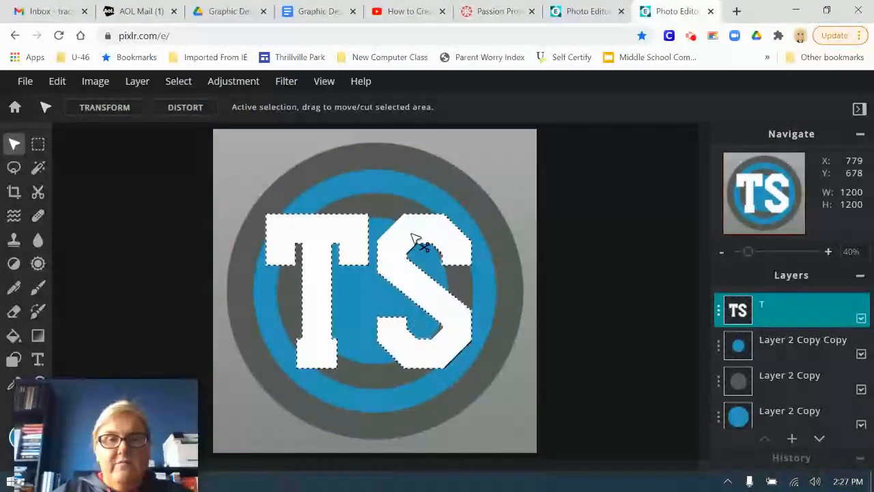
pyautogui.click(297, 86)
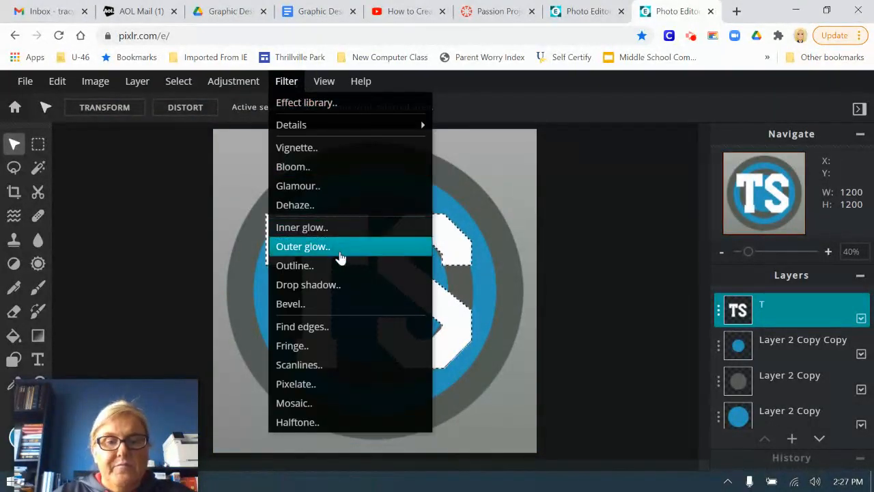
pyautogui.click(332, 266)
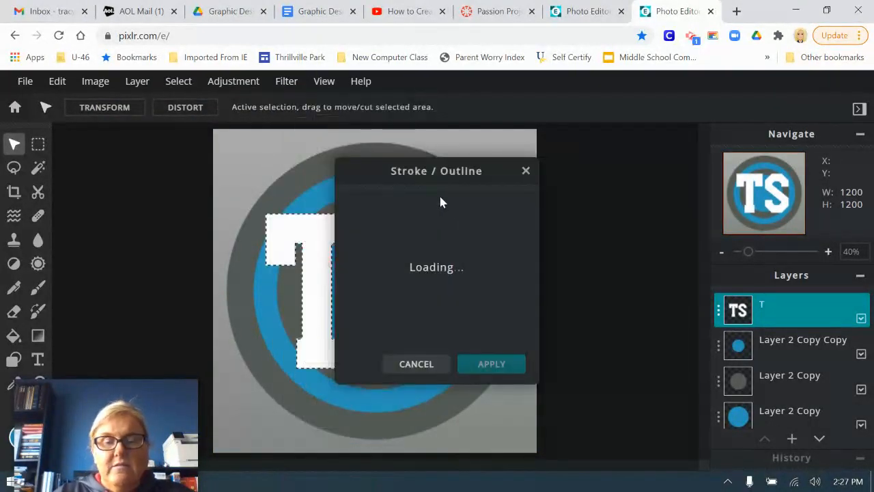
pyautogui.moveTo(425, 172); pyautogui.dragTo(615, 174)
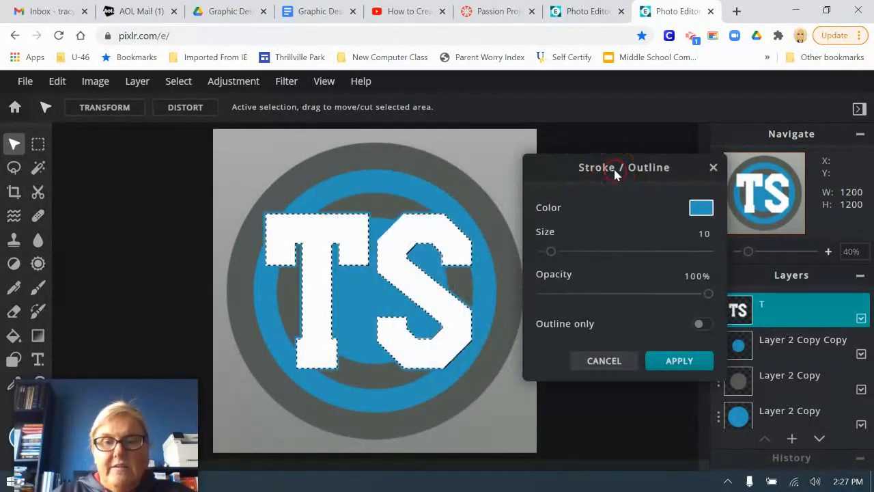
pyautogui.click(701, 208)
pyautogui.click(502, 379)
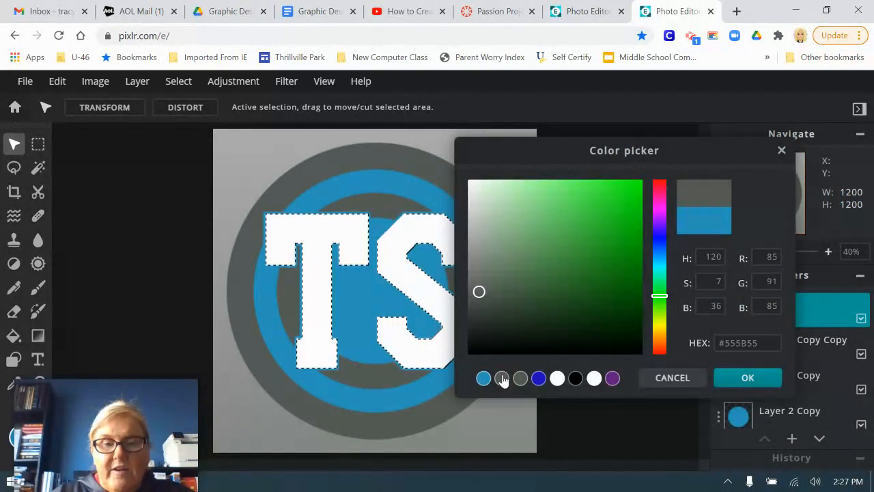
pyautogui.click(747, 378)
pyautogui.moveTo(553, 254); pyautogui.dragTo(578, 254)
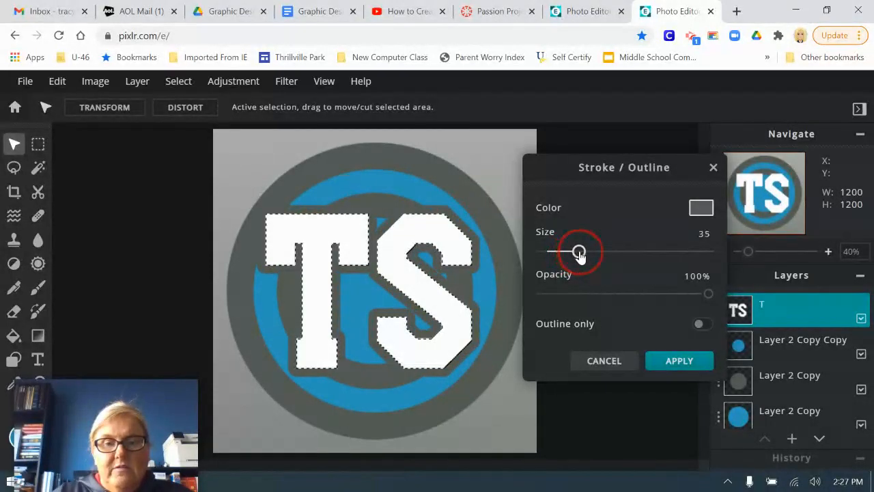
pyautogui.click(660, 360)
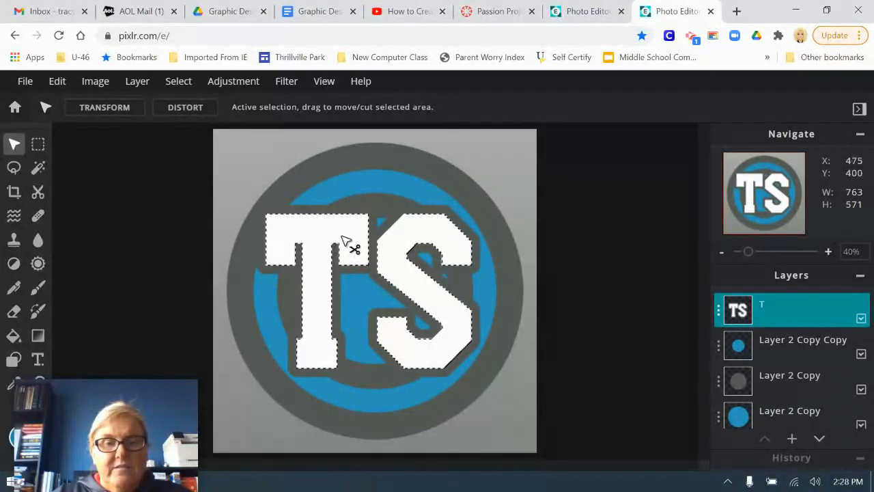
# Step: Offset the selected white lettering slightly right of its outline, deselect it, and compare the logo with the existing TS design
pyautogui.moveTo(300, 234)
pyautogui.mouseDown()
pyautogui.moveTo(317, 234)
pyautogui.moveTo(310, 235)
pyautogui.mouseUp()
pyautogui.hotkey('ctrl', 'd')
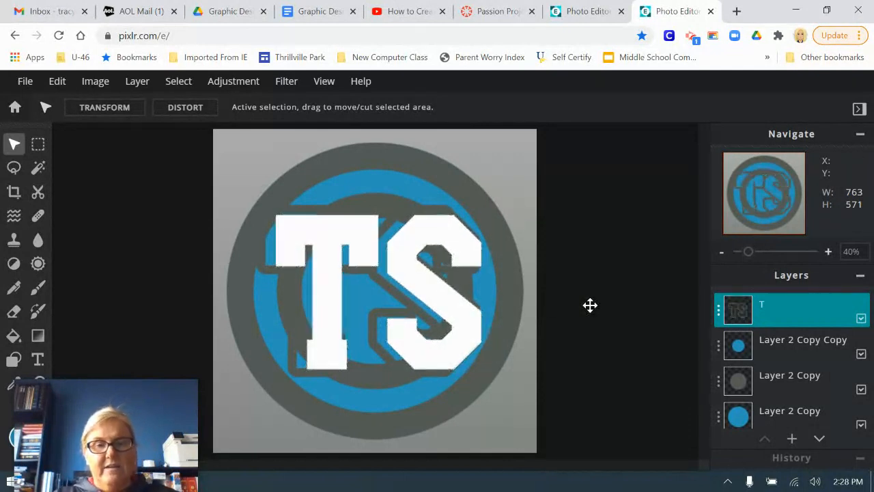
pyautogui.click(588, 15)
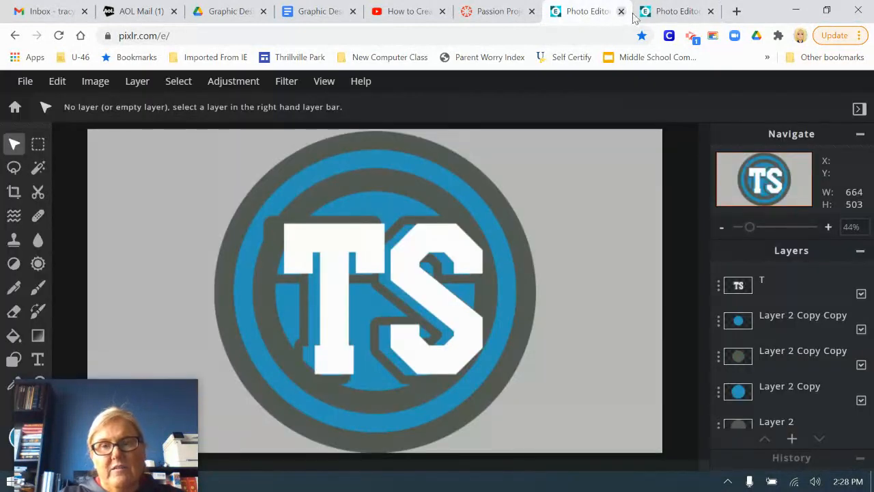
pyautogui.click(671, 12)
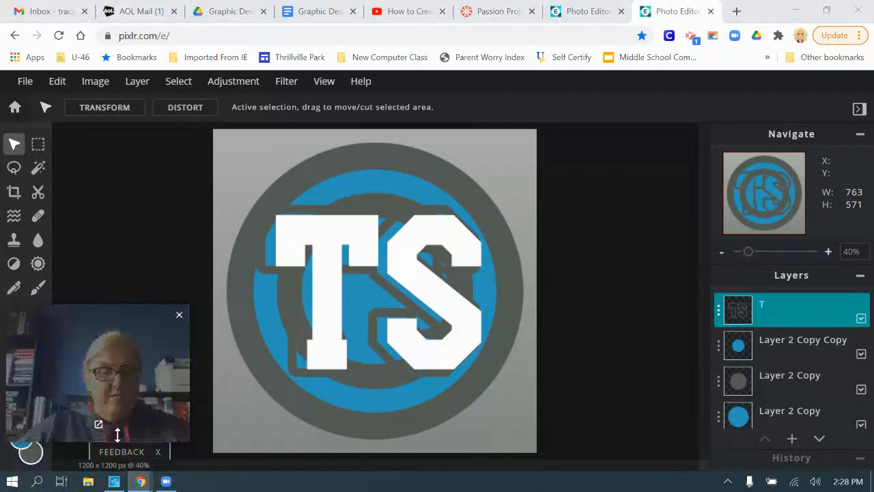
pyautogui.moveTo(140, 481)
pyautogui.click(592, 458)
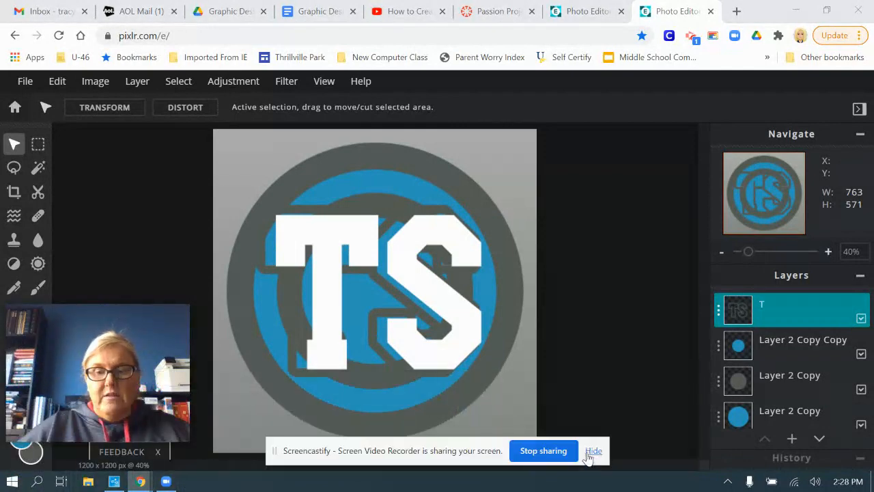